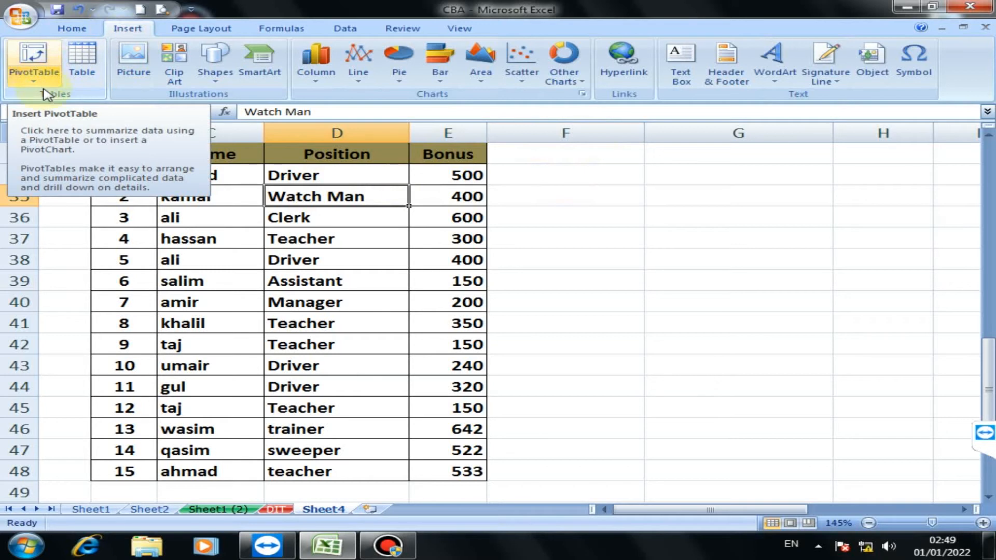
{"action": "scroll", "coordinate": [236, 260], "scroll_direction": "up", "scroll_amount": 1}
{"action": "scroll", "coordinate": [237, 259], "scroll_direction": "down", "scroll_amount": 1}
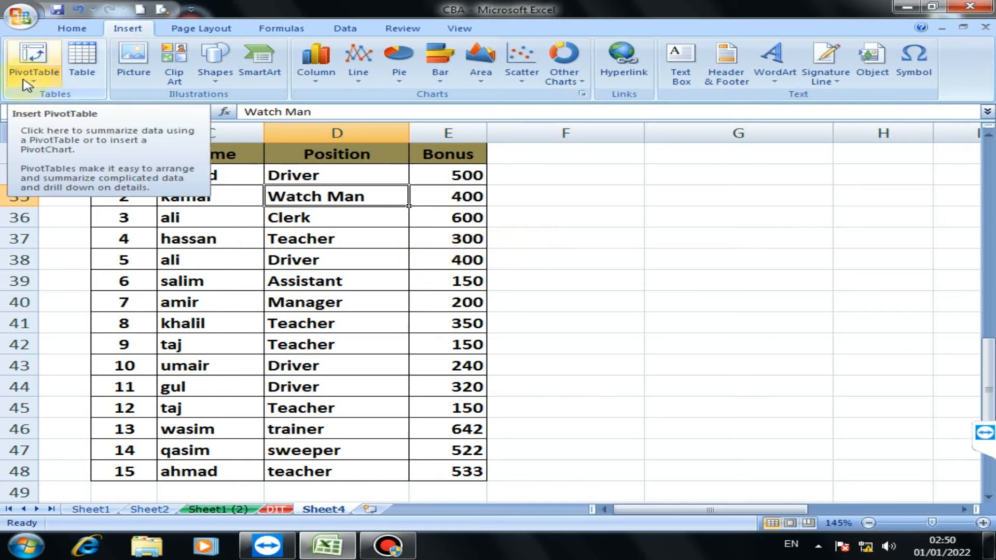
{"action": "left_click_drag", "start_coordinate": [178, 176], "coordinate": [205, 306]}
{"action": "left_click_drag", "start_coordinate": [201, 469], "coordinate": [201, 449]}
{"action": "left_click", "coordinate": [187, 179]}
{"action": "left_click_drag", "start_coordinate": [187, 179], "coordinate": [205, 428]}
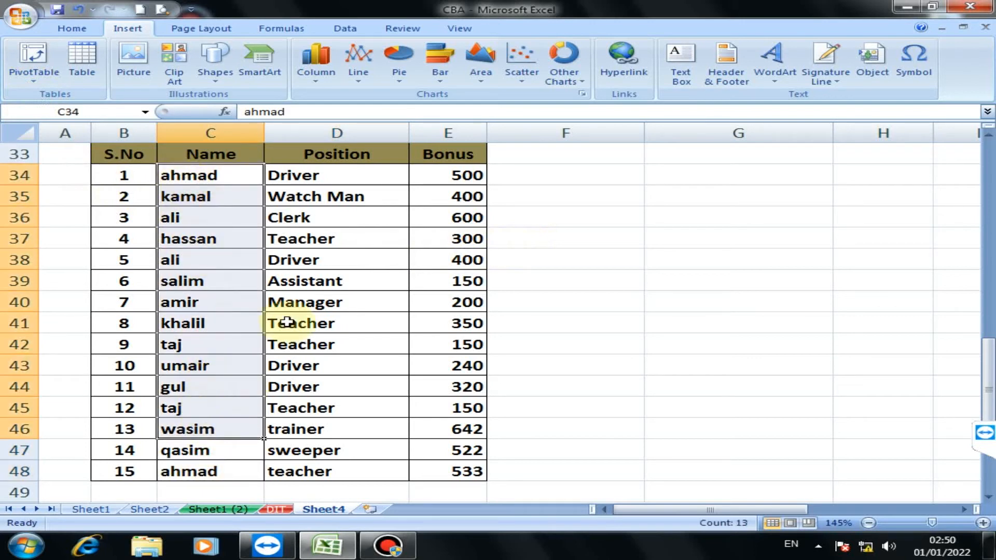
{"action": "left_click", "coordinate": [312, 175]}
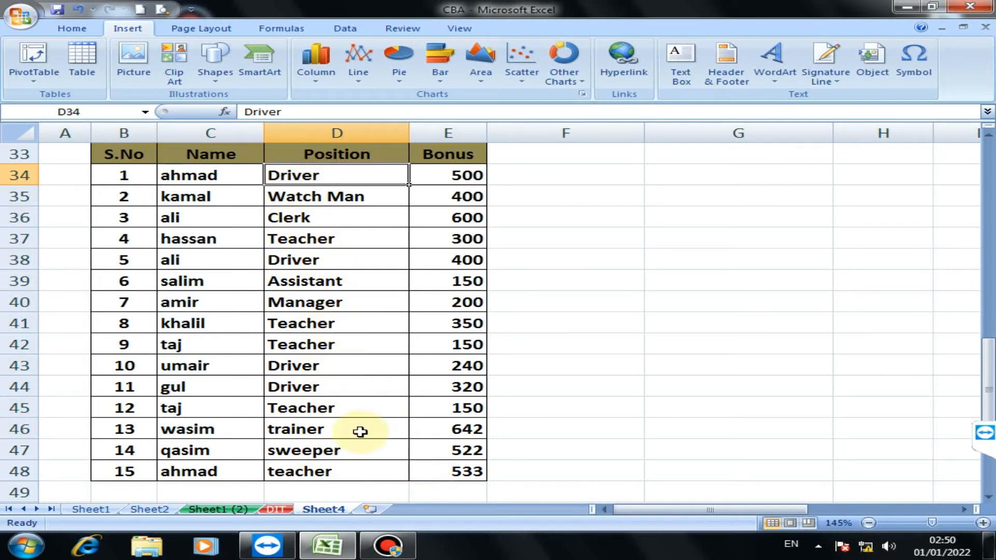
{"action": "left_click", "coordinate": [387, 546]}
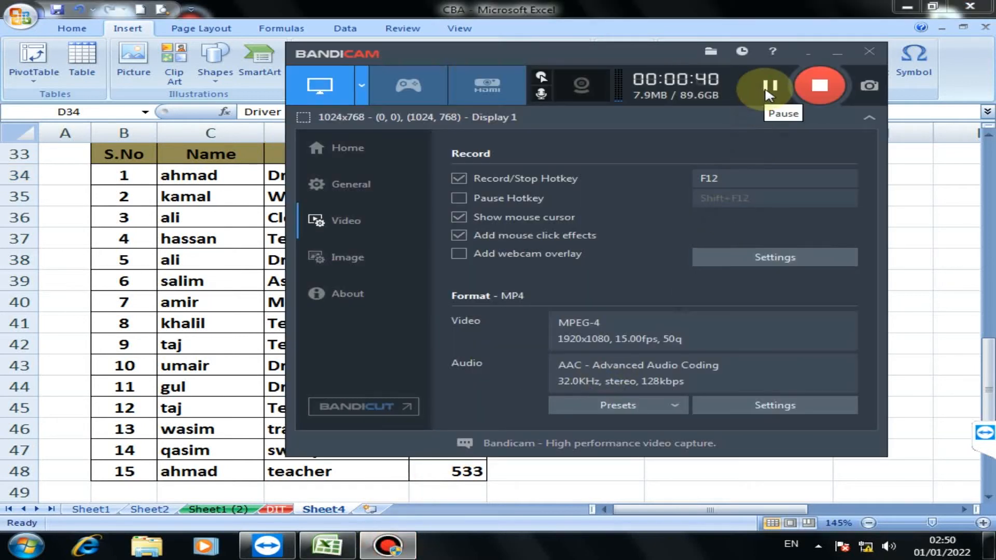
{"action": "left_click", "coordinate": [837, 52]}
Create a pivot table from the range Sheet4!$B$33:$E$48 on a new worksheet.
{"action": "left_click", "coordinate": [297, 242]}
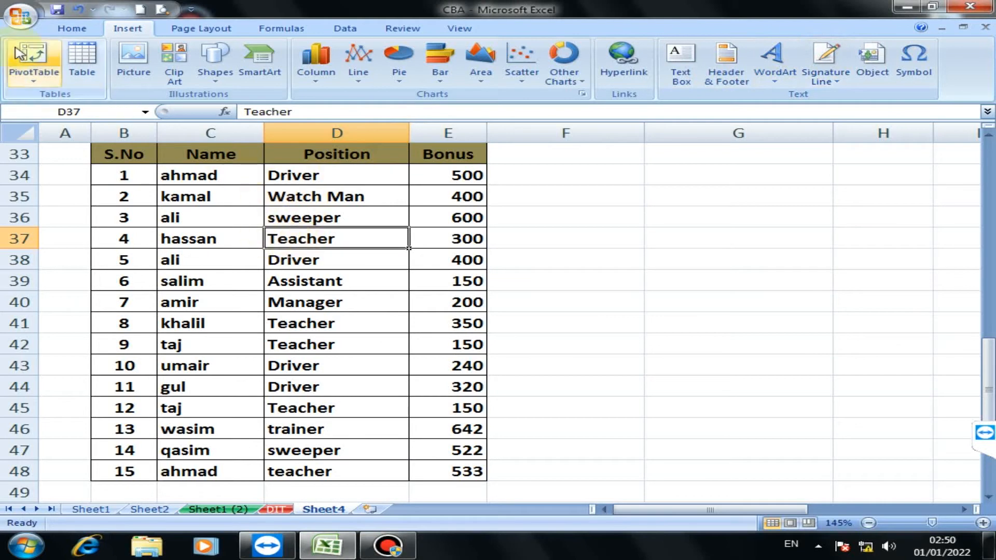
{"action": "left_click", "coordinate": [30, 56]}
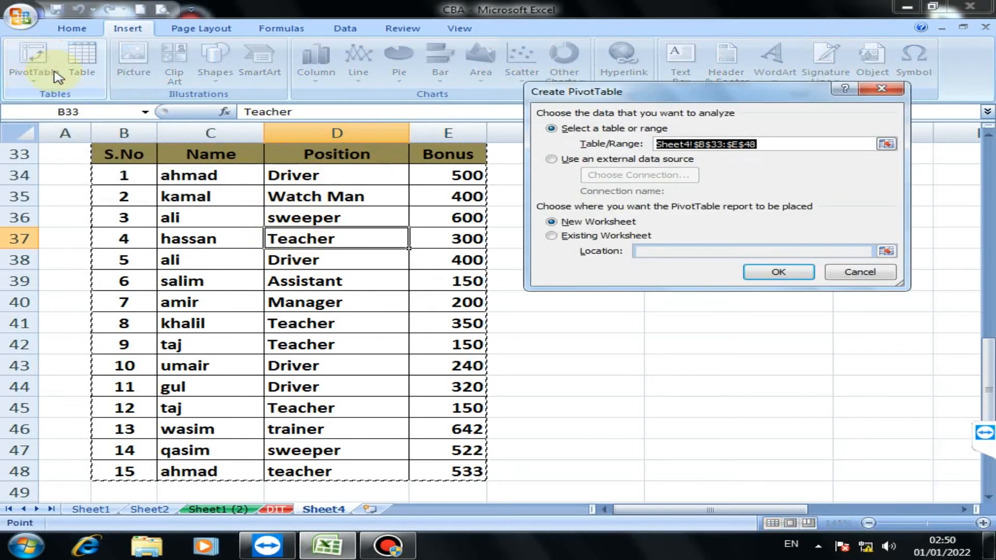
{"action": "left_click_drag", "start_coordinate": [597, 92], "coordinate": [600, 142]}
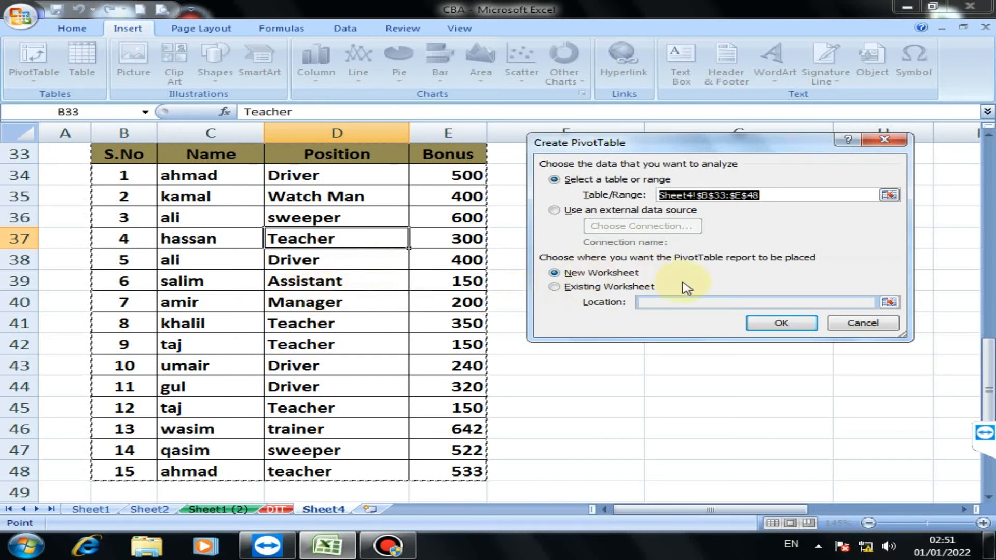
{"action": "left_click", "coordinate": [787, 324]}
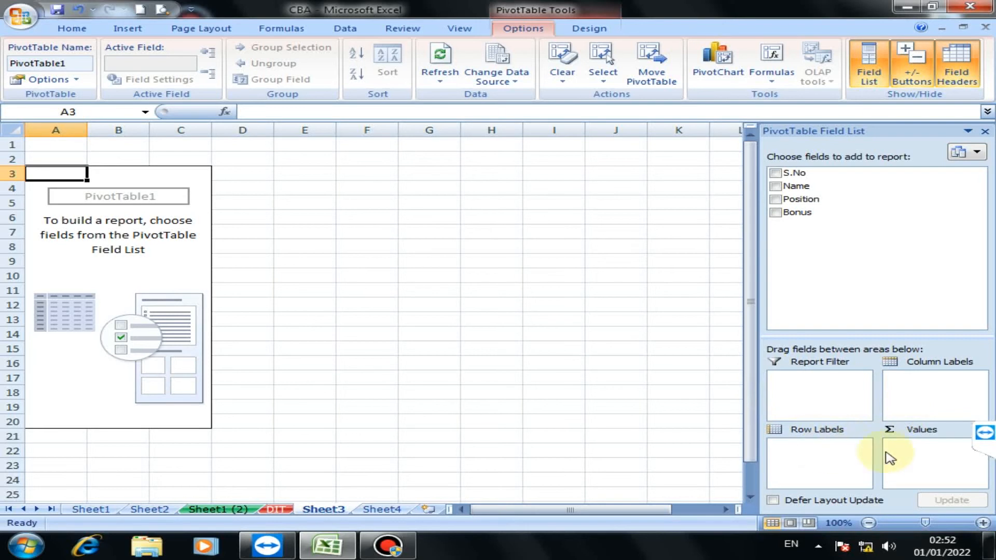
Summarize the bonuses by position in the pivot table, with Sum of Bonus as the value and Position as the row field.
{"action": "left_click", "coordinate": [776, 213]}
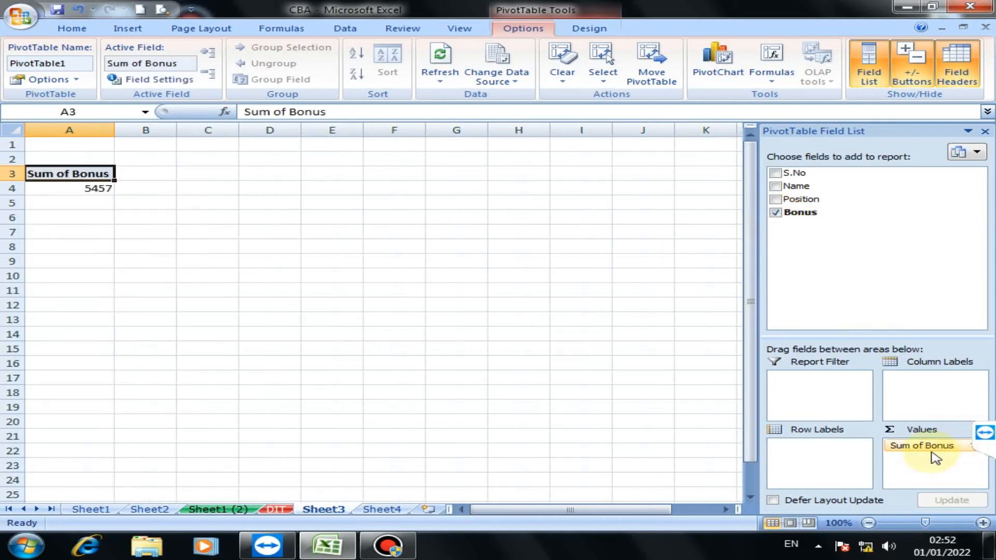
{"action": "left_click_drag", "start_coordinate": [928, 452], "coordinate": [927, 447]}
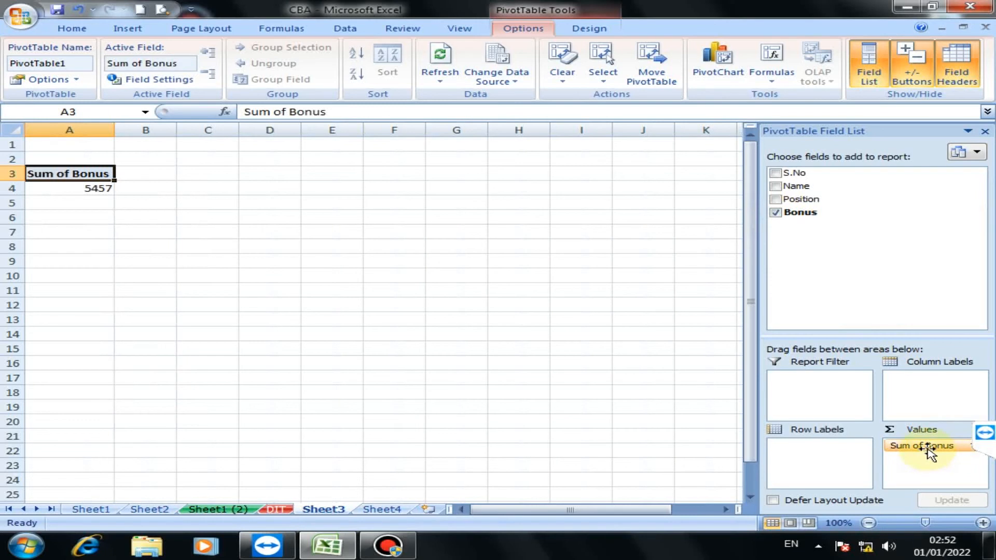
{"action": "left_click", "coordinate": [901, 466]}
{"action": "left_click", "coordinate": [911, 450]}
{"action": "mouse_move", "coordinate": [911, 450]}
{"action": "left_mouse_down"}
{"action": "mouse_move", "coordinate": [796, 276]}
{"action": "mouse_move", "coordinate": [792, 217]}
{"action": "mouse_move", "coordinate": [849, 244]}
{"action": "mouse_move", "coordinate": [822, 220]}
{"action": "mouse_move", "coordinate": [846, 235]}
{"action": "mouse_move", "coordinate": [887, 294]}
{"action": "mouse_move", "coordinate": [917, 451]}
{"action": "left_mouse_up"}
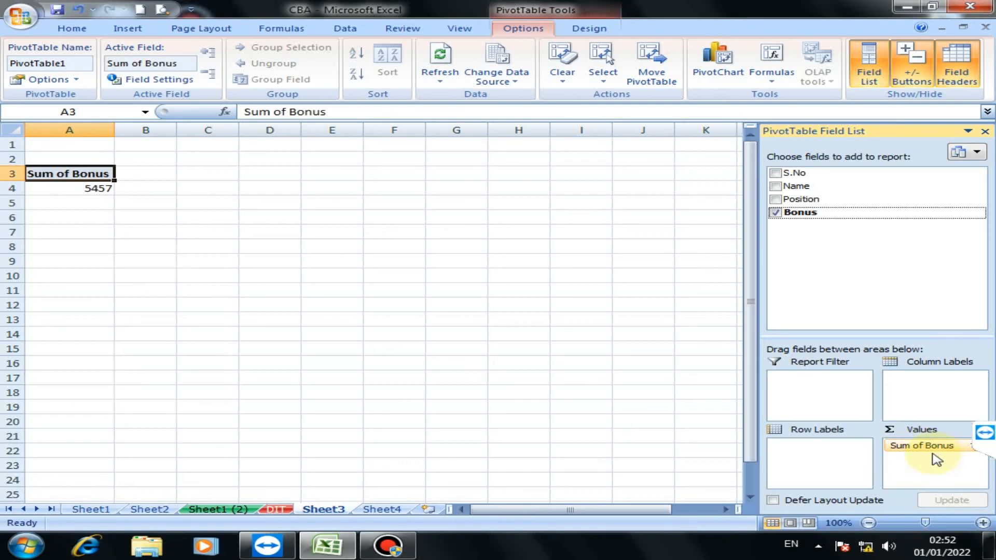
{"action": "left_click", "coordinate": [776, 201]}
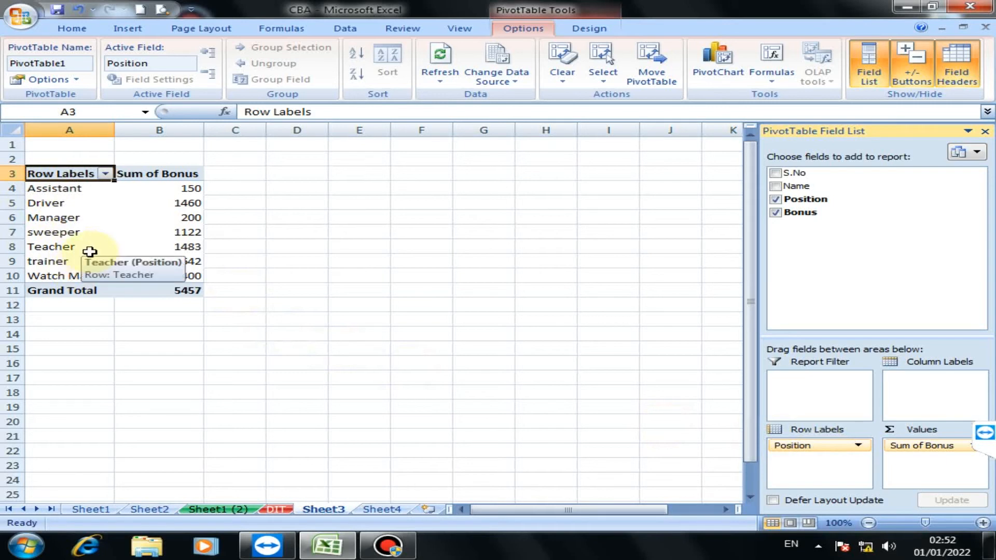
{"action": "mouse_move", "coordinate": [184, 252]}
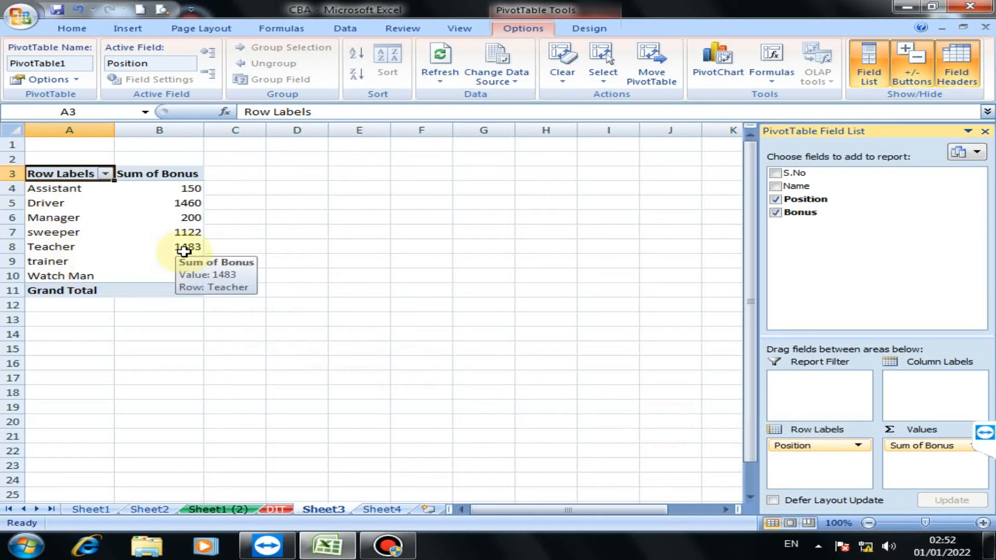
Try grouping the pivot rows by Name with Position nested beneath, and restore Position as the only row field.
{"action": "left_click", "coordinate": [775, 198]}
{"action": "left_click", "coordinate": [775, 187]}
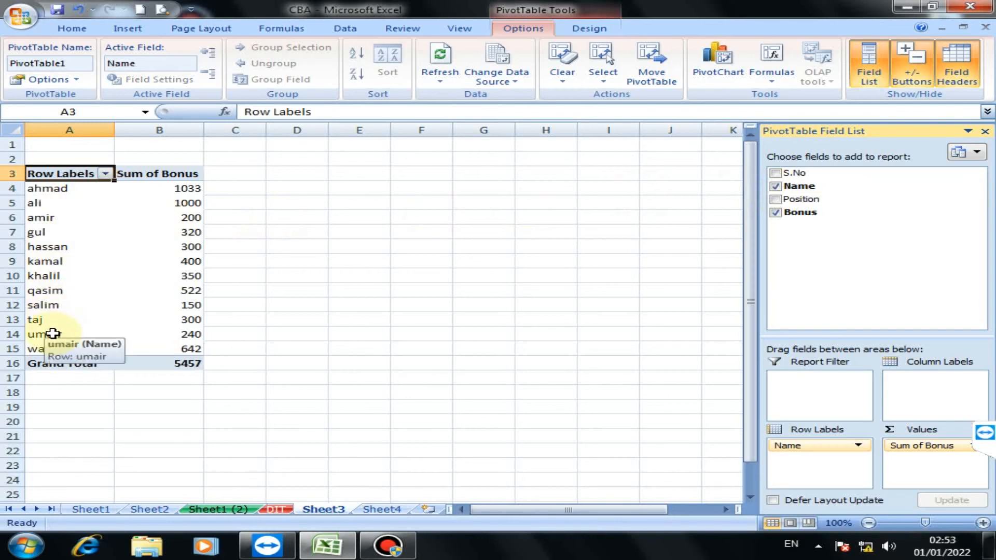
{"action": "left_click", "coordinate": [775, 199]}
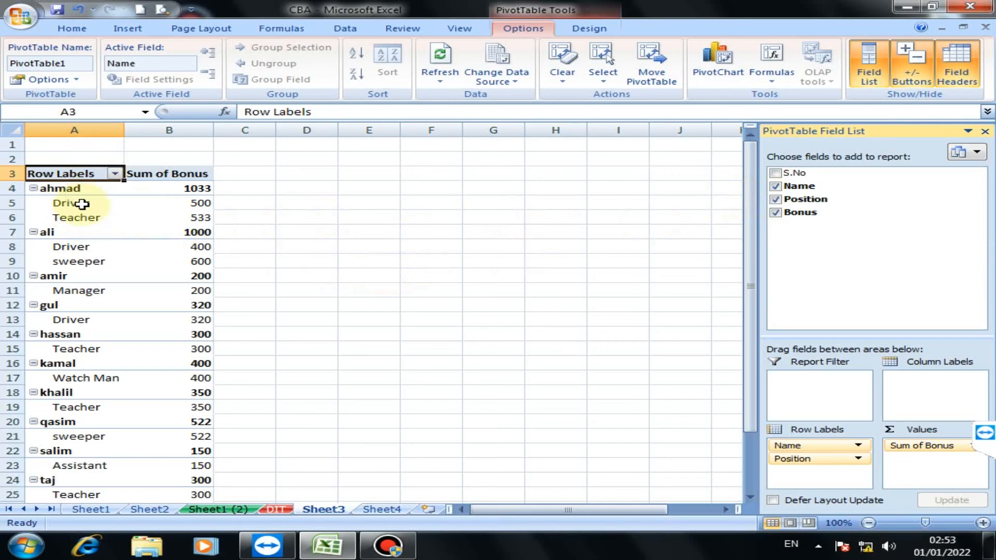
{"action": "mouse_move", "coordinate": [208, 207]}
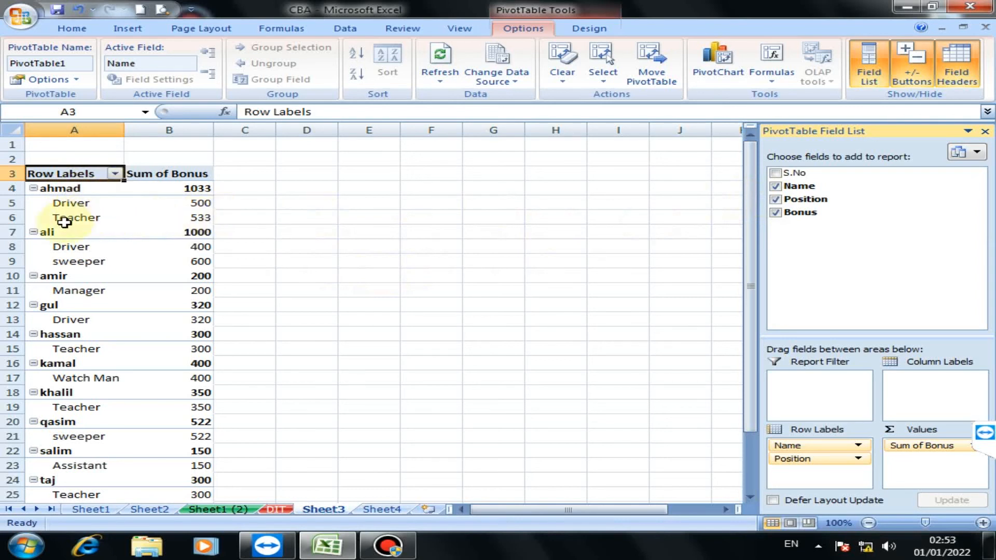
{"action": "mouse_move", "coordinate": [79, 222]}
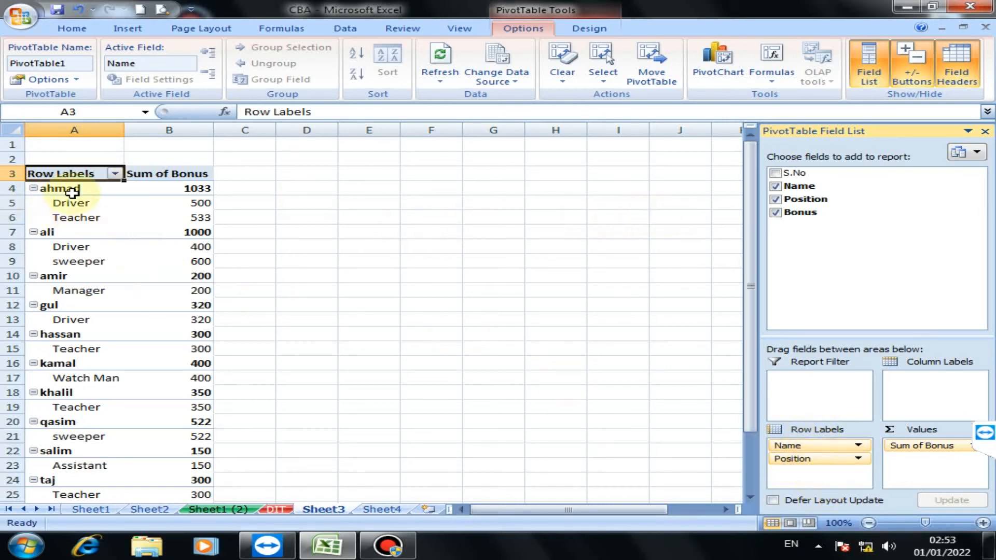
{"action": "left_click", "coordinate": [776, 186]}
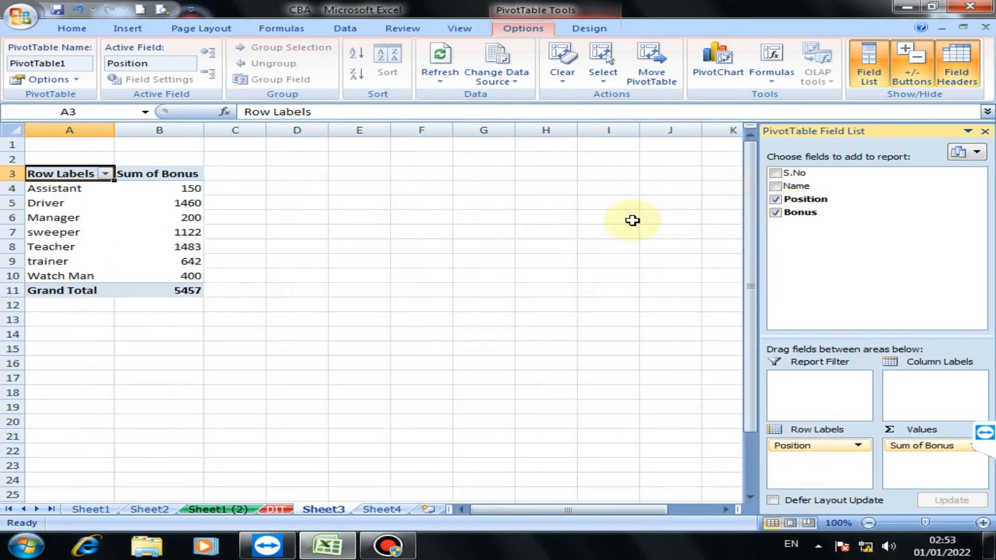
Extract the source records behind the Driver bonus total to a new sheet and return to the pivot table on Sheet3.
{"action": "left_click", "coordinate": [58, 190]}
{"action": "left_click", "coordinate": [55, 205]}
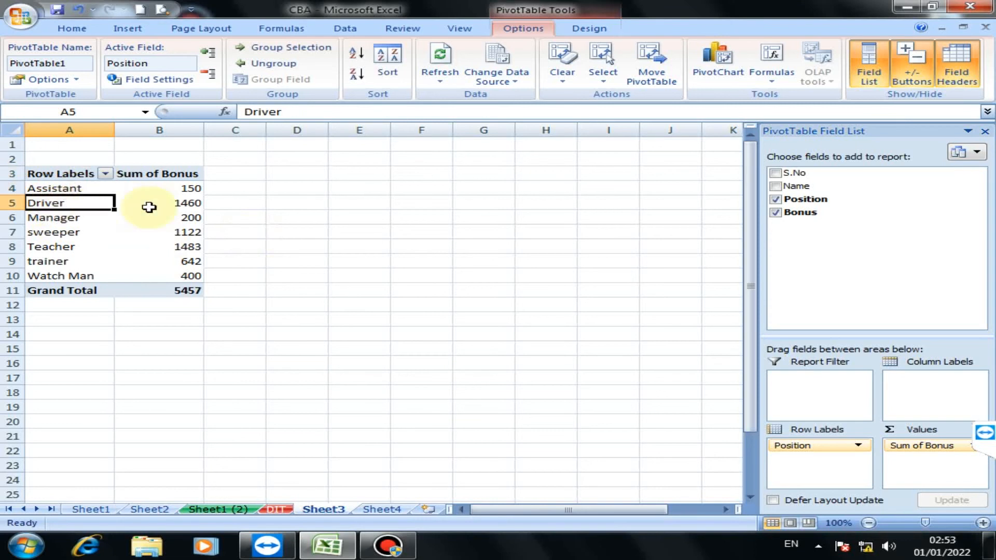
{"action": "left_click", "coordinate": [60, 188]}
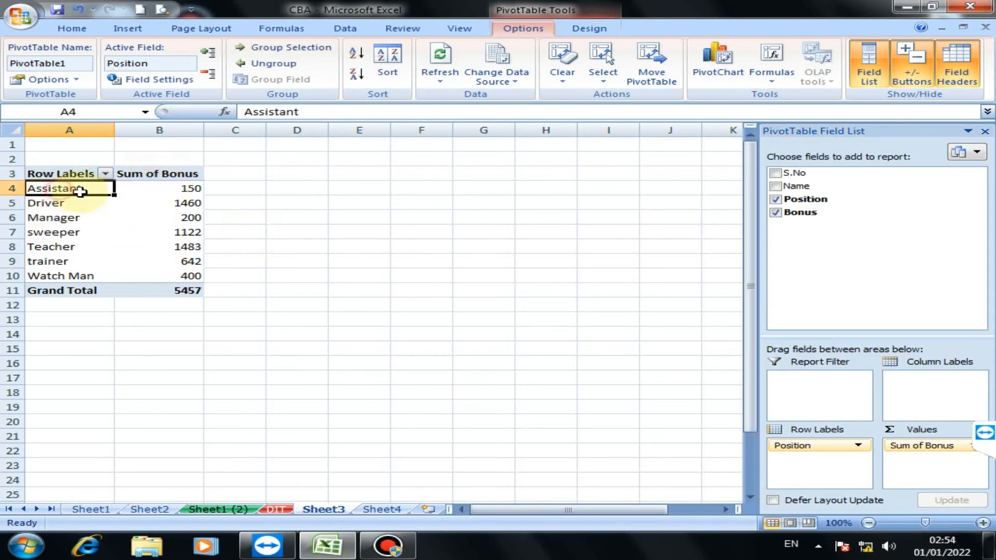
{"action": "left_click", "coordinate": [179, 190]}
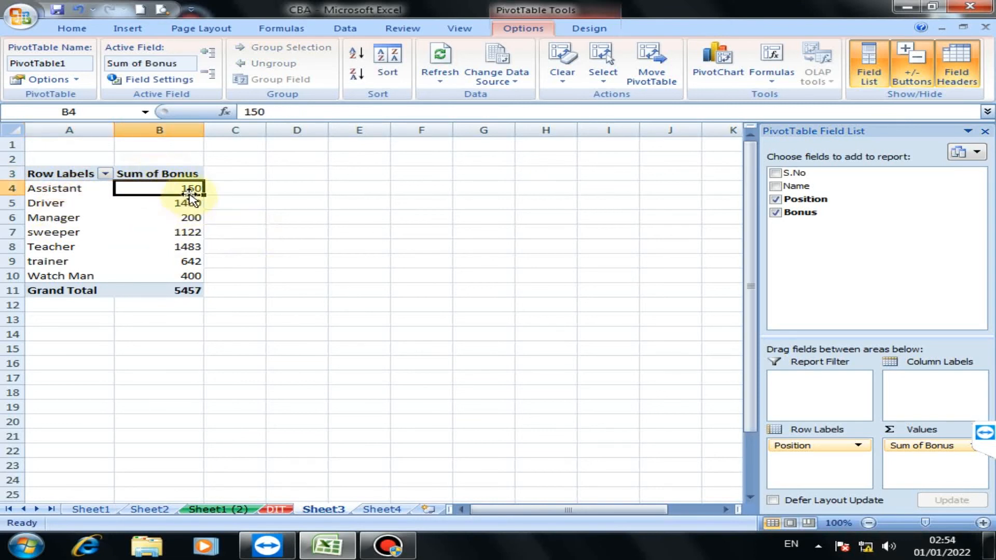
{"action": "left_click", "coordinate": [57, 207]}
{"action": "mouse_move", "coordinate": [194, 203]}
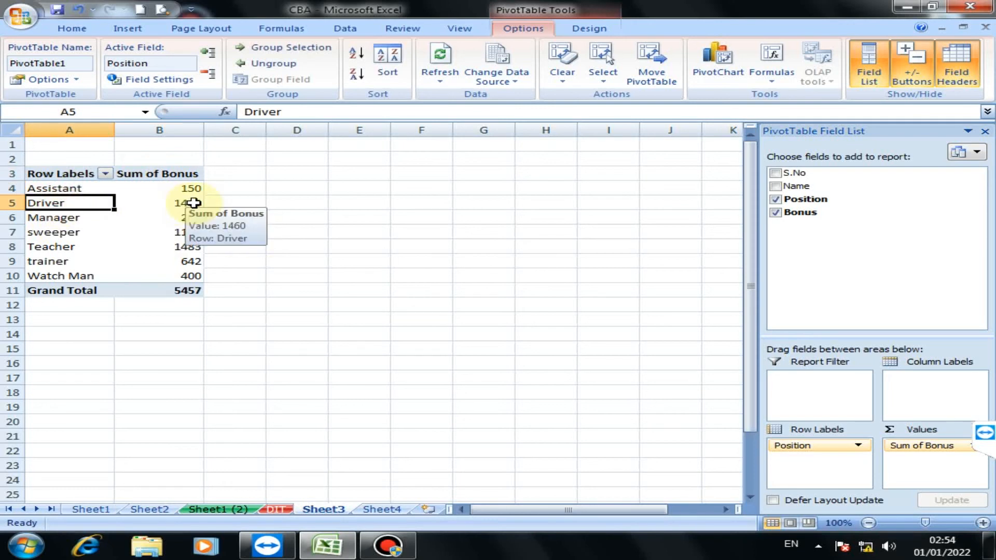
{"action": "left_click", "coordinate": [193, 203]}
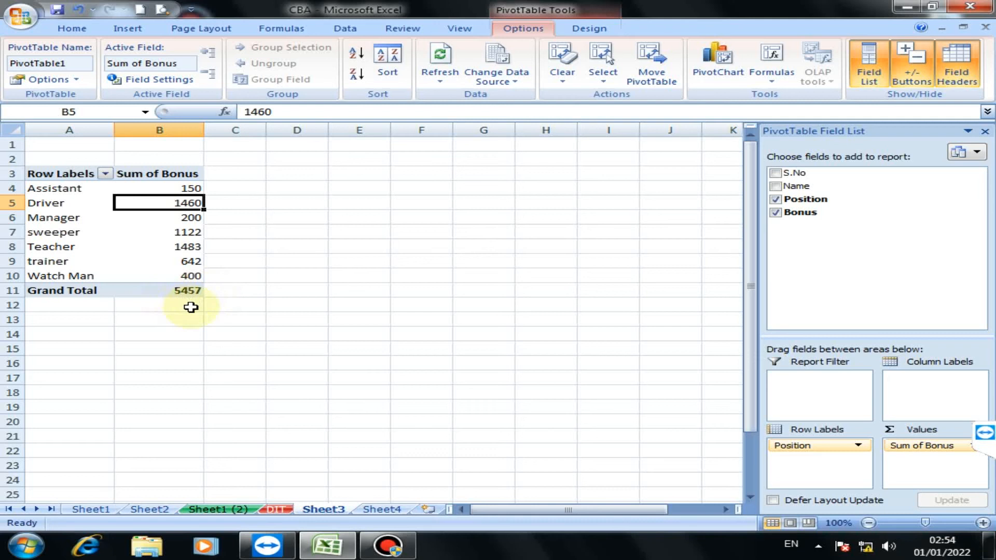
{"action": "double_click", "coordinate": [178, 203]}
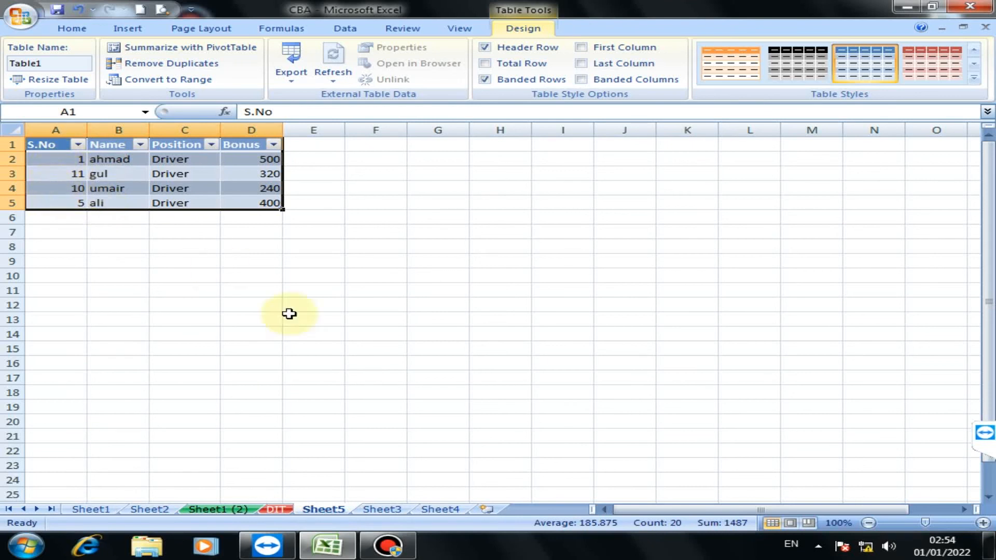
{"action": "left_click", "coordinate": [382, 510]}
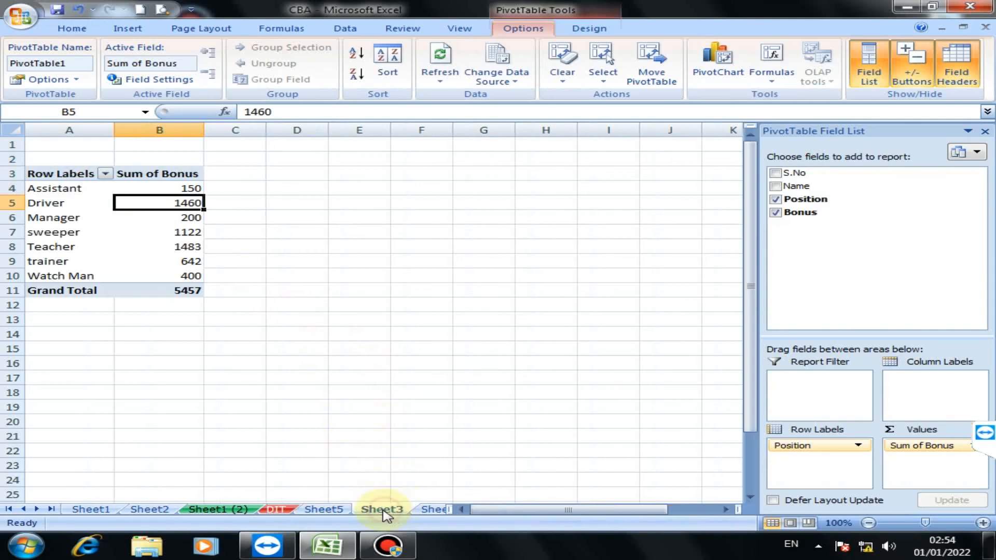
{"action": "left_click", "coordinate": [328, 510]}
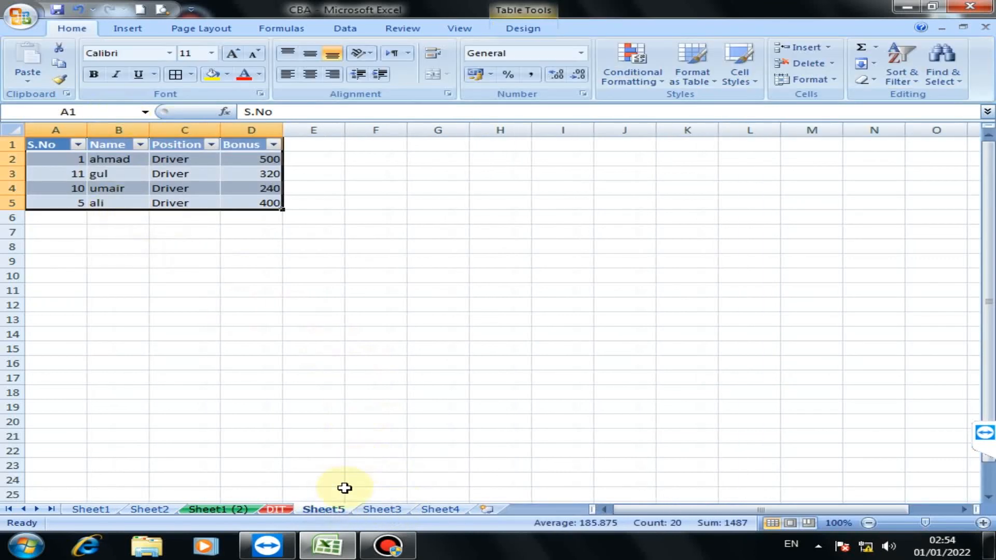
{"action": "left_click", "coordinate": [384, 511]}
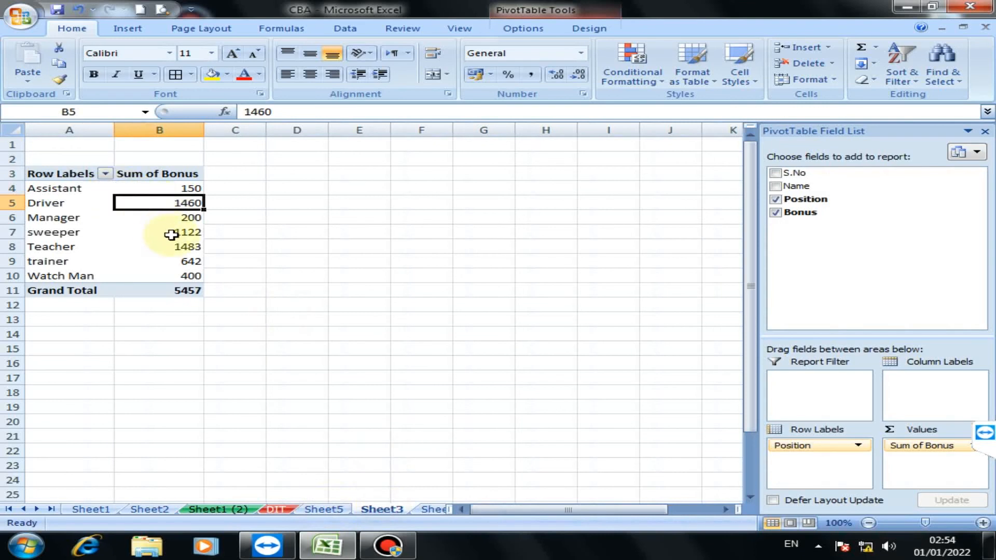
Extract the source records behind the Teacher bonus total to a new sheet and return to the pivot table on Sheet3.
{"action": "mouse_move", "coordinate": [173, 244]}
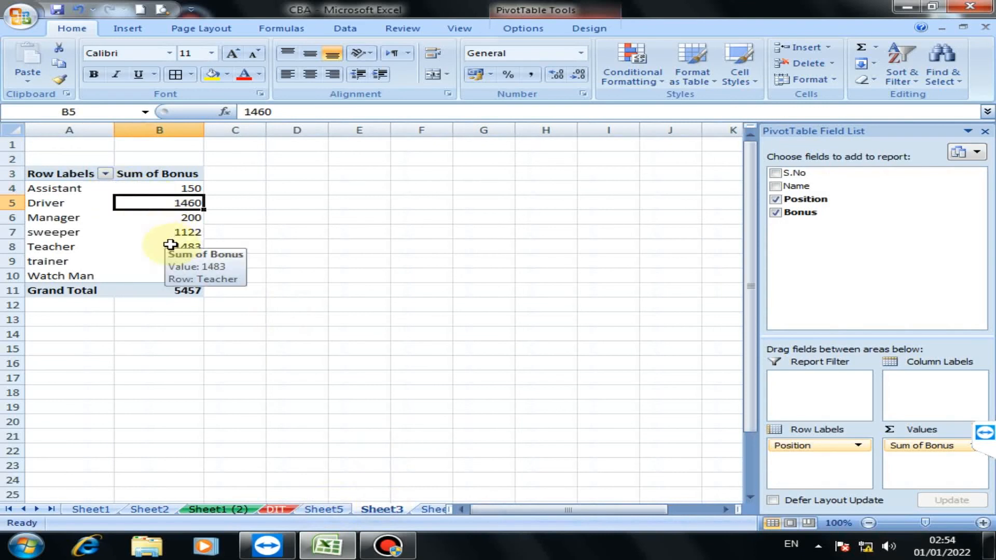
{"action": "left_click", "coordinate": [78, 247]}
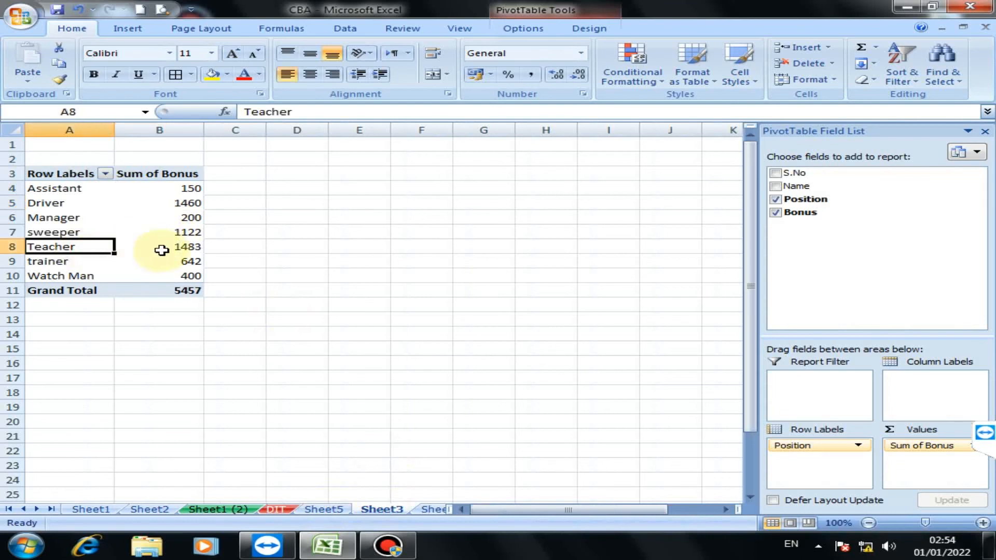
{"action": "left_click", "coordinate": [173, 248]}
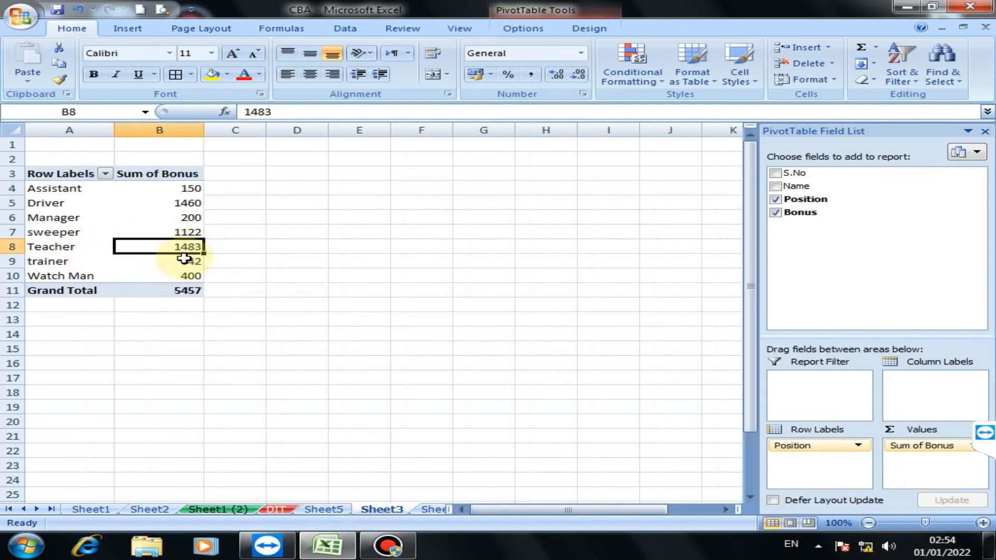
{"action": "double_click", "coordinate": [186, 249]}
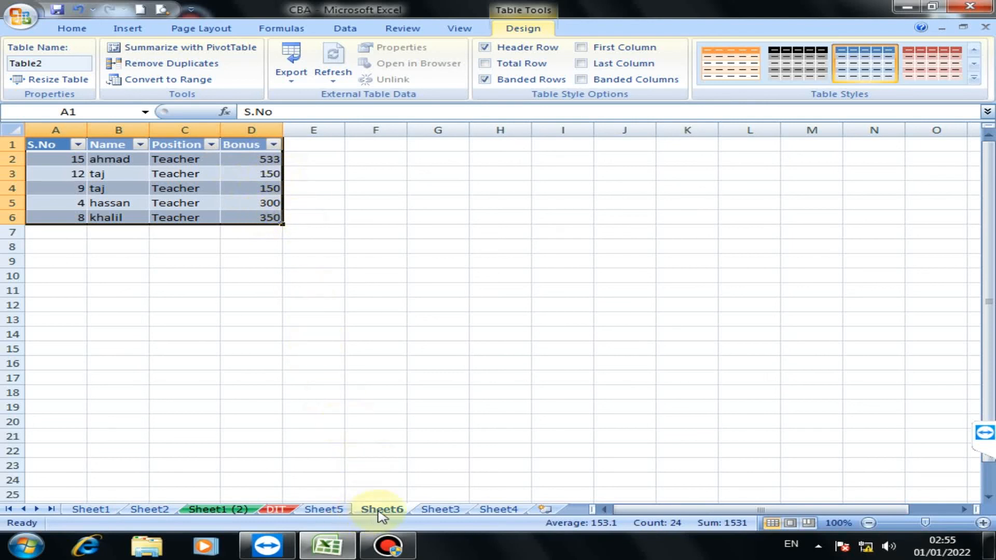
{"action": "left_click", "coordinate": [432, 512]}
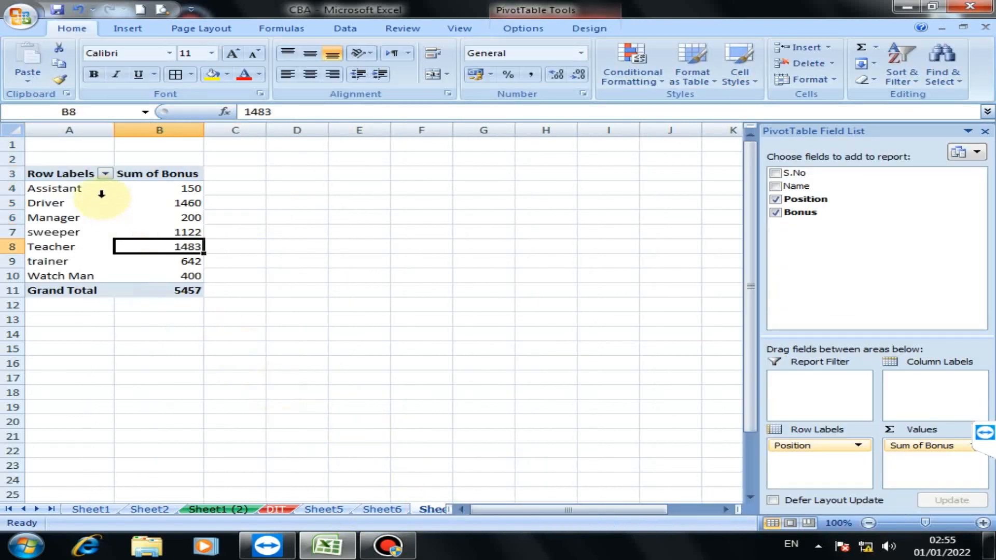
Filter the pivot table's row labels to show only the Driver position.
{"action": "left_click", "coordinate": [106, 175]}
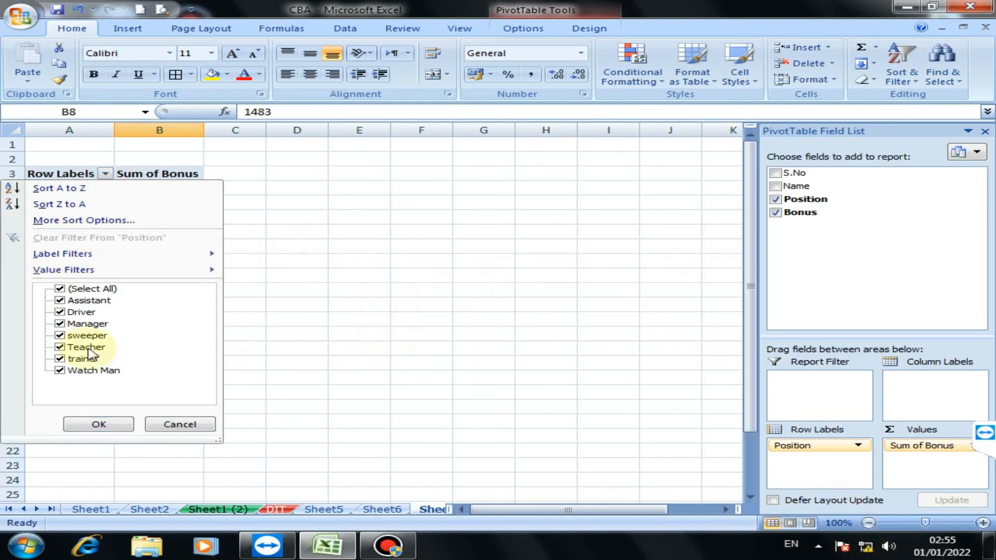
{"action": "left_click", "coordinate": [60, 289]}
{"action": "left_click", "coordinate": [59, 312]}
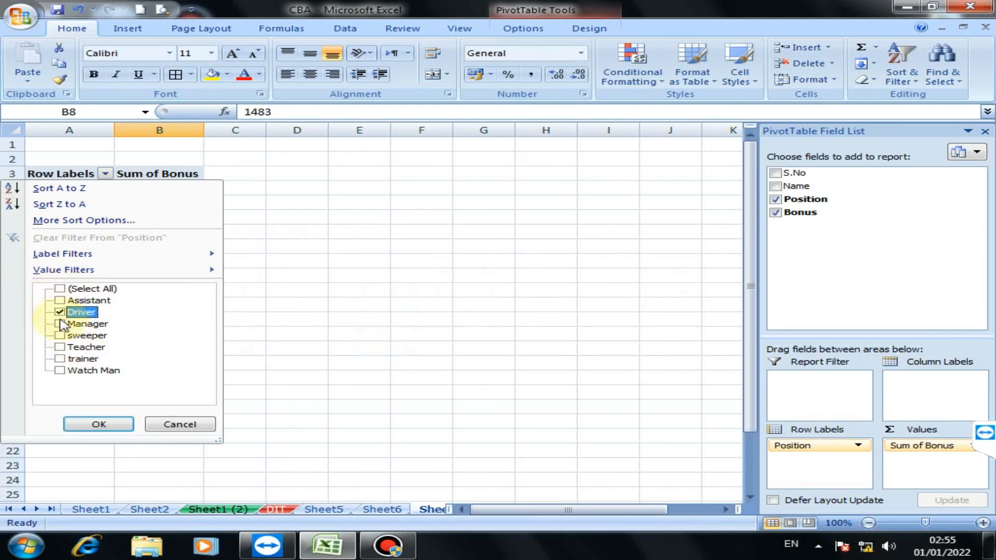
{"action": "left_click", "coordinate": [91, 423]}
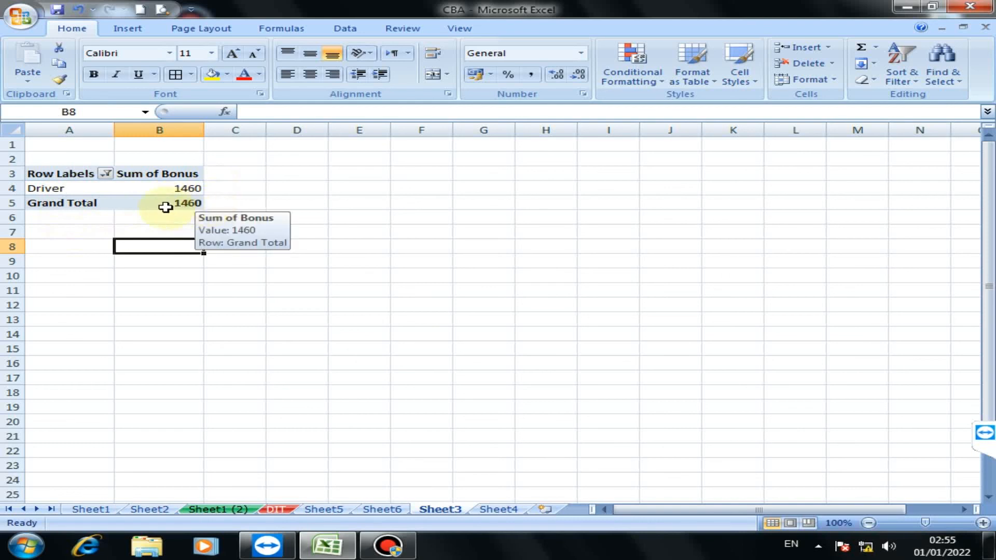
Clear the Position filter from the pivot table's row labels.
{"action": "left_click", "coordinate": [105, 175]}
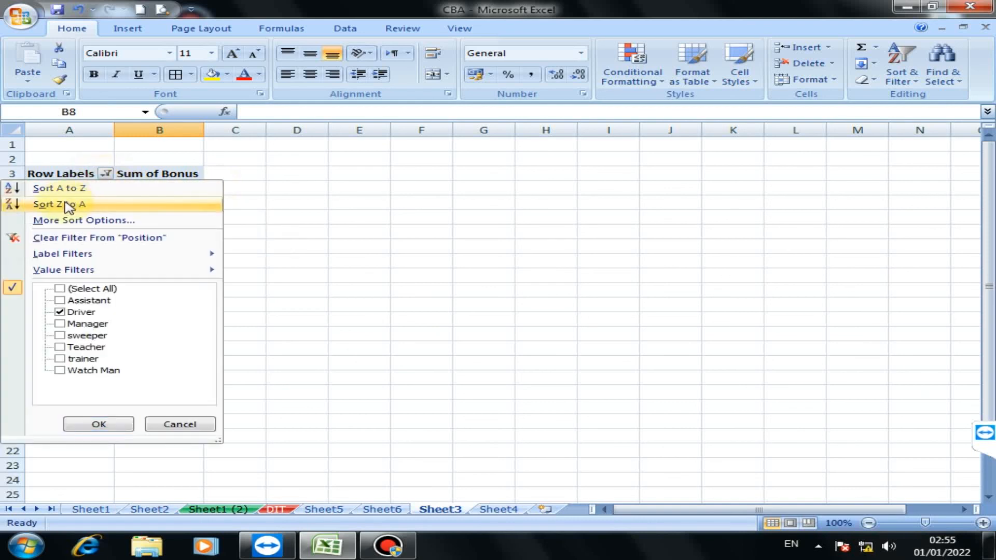
{"action": "left_click", "coordinate": [83, 239]}
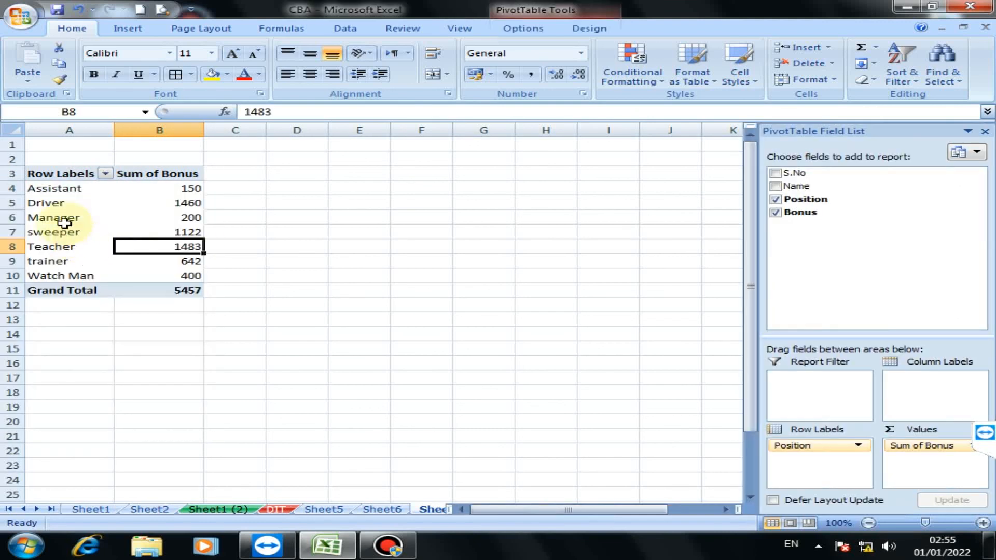
{"action": "left_click", "coordinate": [105, 174]}
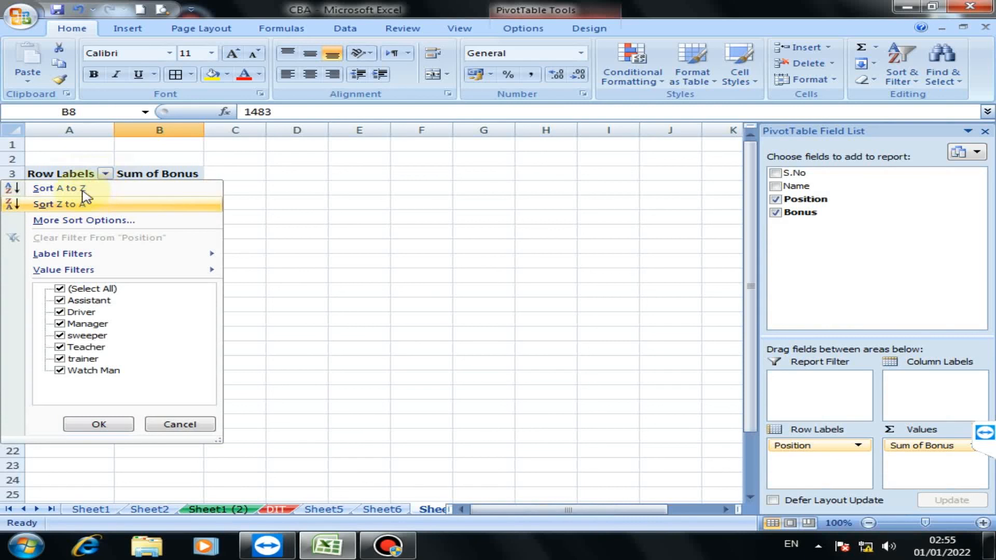
{"action": "left_click", "coordinate": [289, 232]}
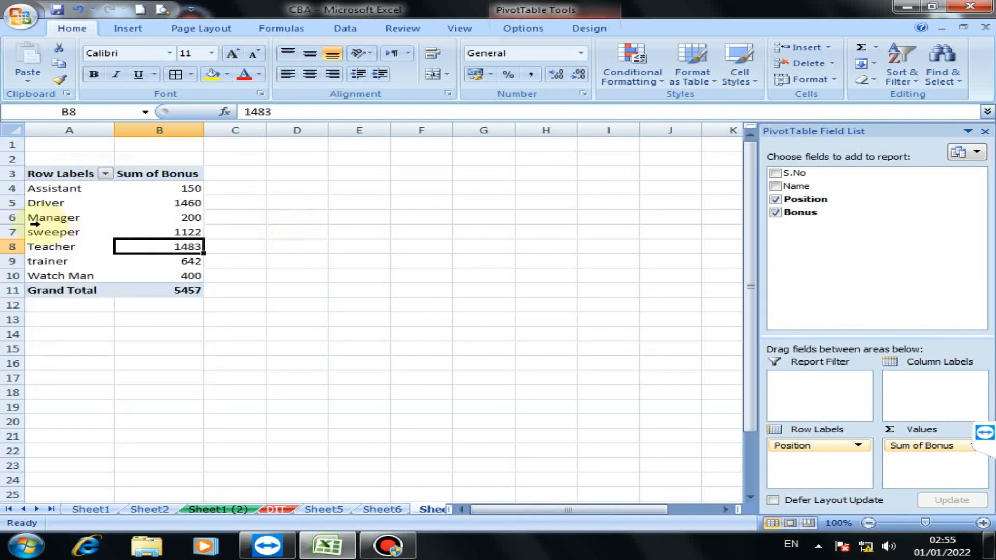
{"action": "left_click", "coordinate": [104, 174]}
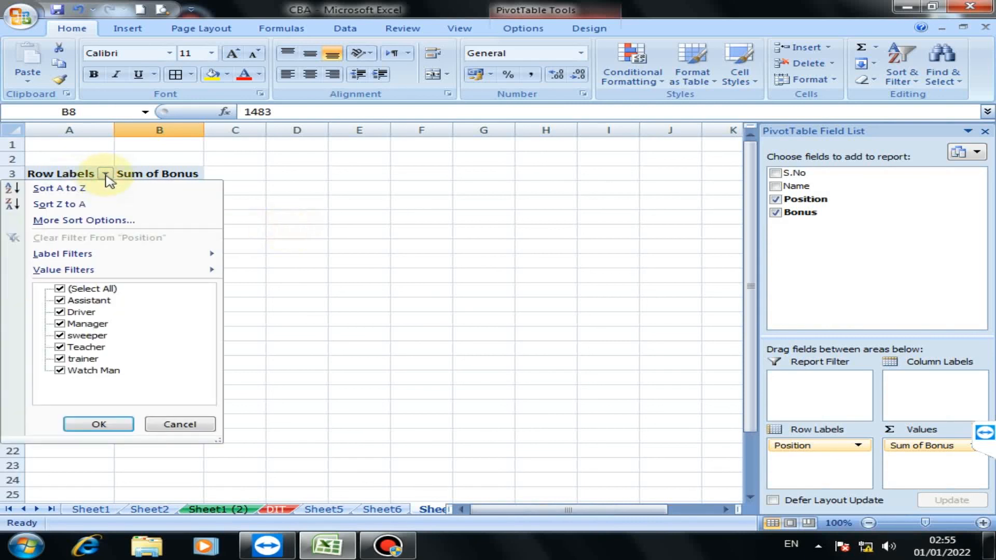
{"action": "left_click", "coordinate": [220, 220]}
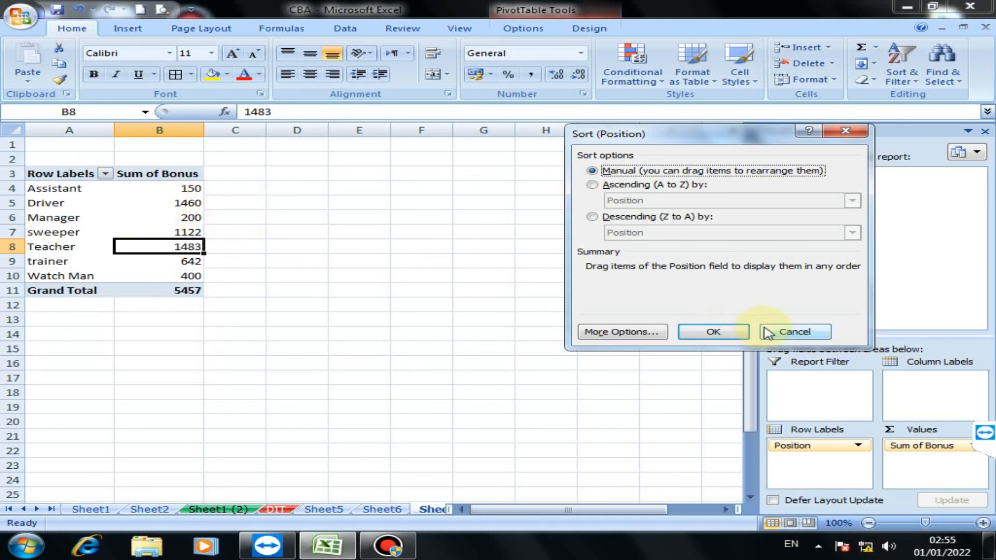
{"action": "left_click", "coordinate": [794, 332]}
Sort the pivot table's row labels from A to Z.
{"action": "left_click", "coordinate": [194, 216]}
{"action": "left_click", "coordinate": [167, 188]}
{"action": "left_click", "coordinate": [158, 174]}
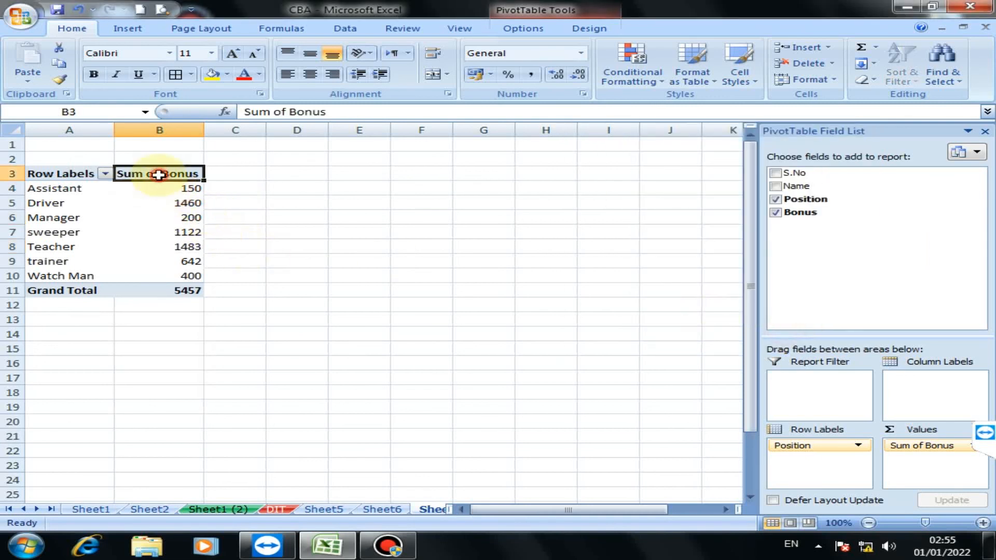
{"action": "left_click", "coordinate": [106, 175]}
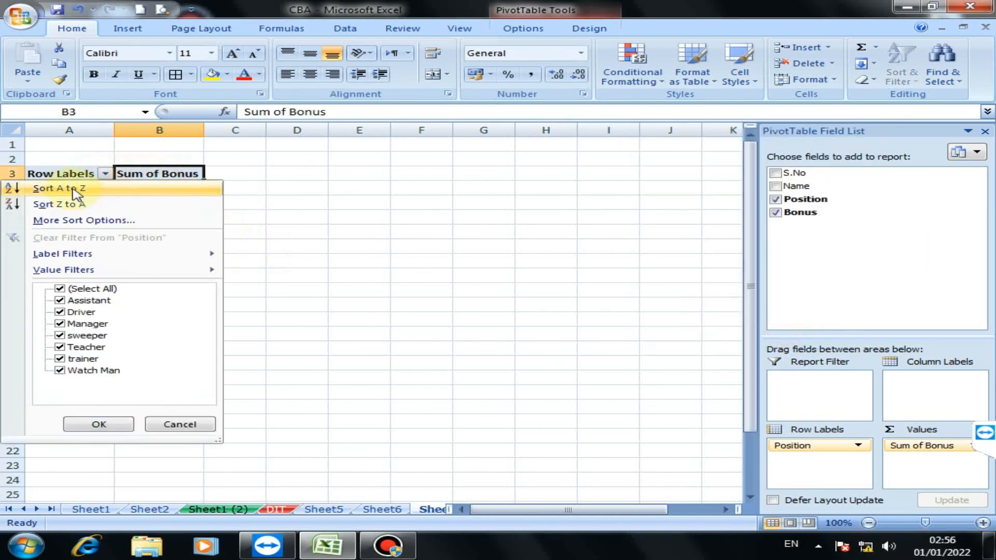
{"action": "left_click", "coordinate": [75, 190]}
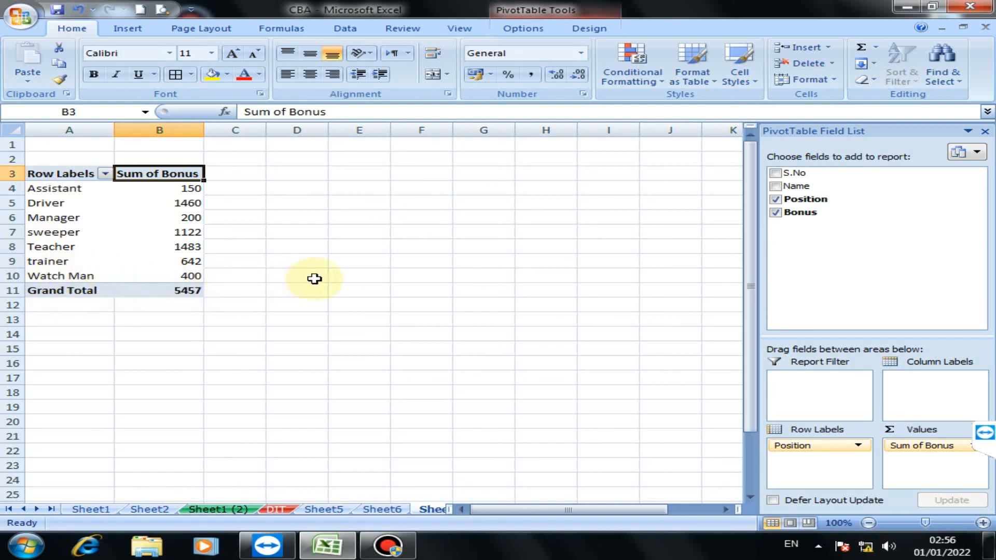
Summarize the pivot table's Bonus field by Count and inspect the counts for the individual positions.
{"action": "double_click", "coordinate": [165, 172]}
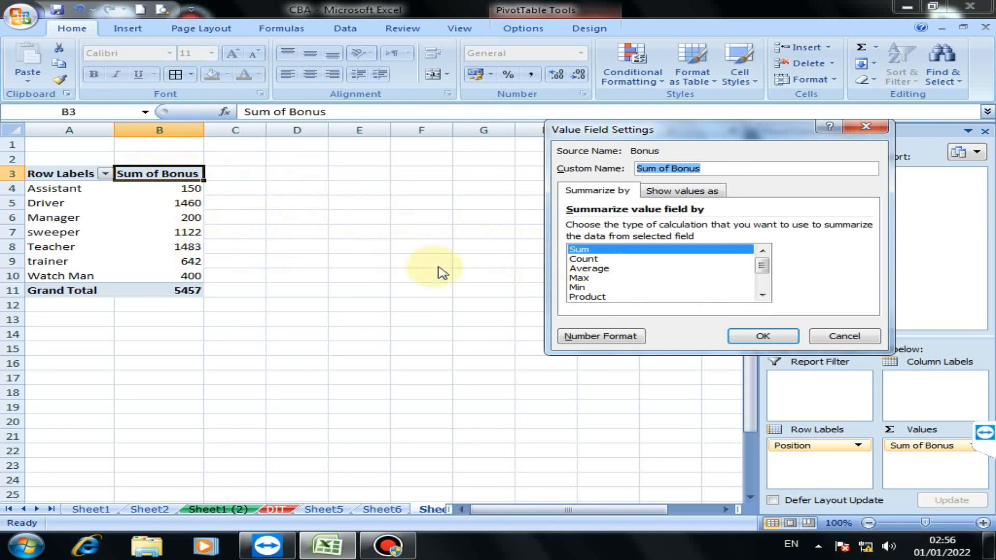
{"action": "left_click", "coordinate": [583, 261]}
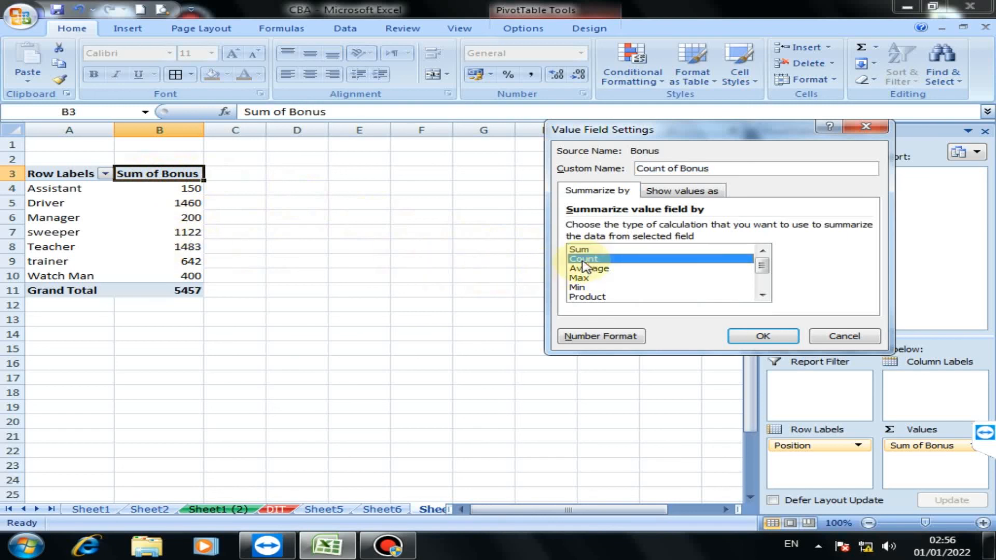
{"action": "left_click", "coordinate": [763, 336]}
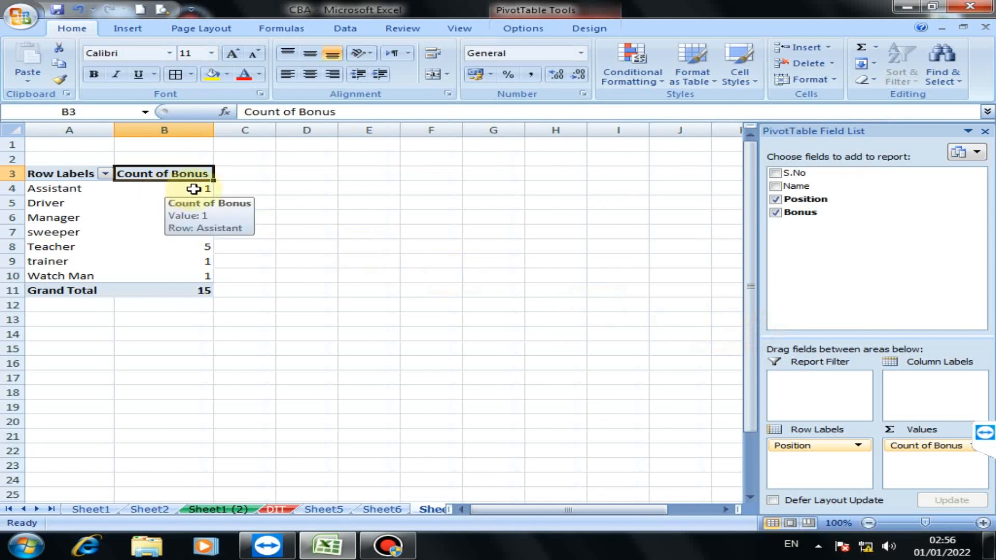
{"action": "left_click", "coordinate": [194, 189]}
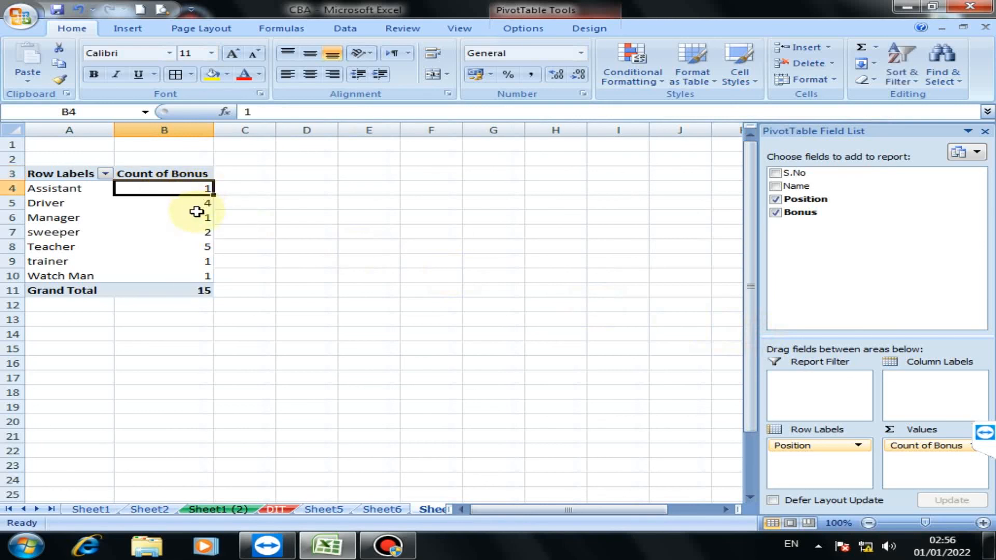
{"action": "left_click", "coordinate": [194, 206]}
{"action": "left_click", "coordinate": [196, 221]}
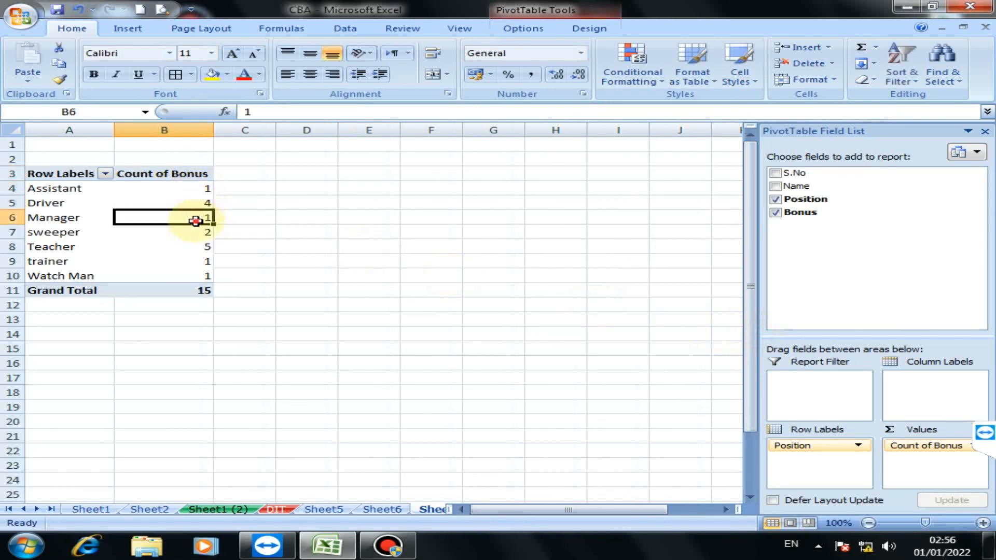
{"action": "left_click", "coordinate": [195, 239]}
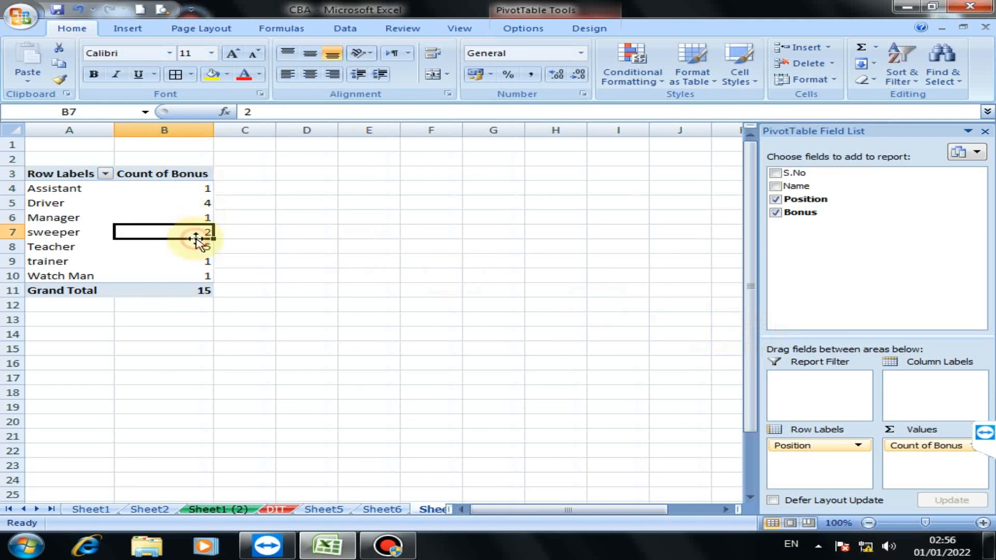
{"action": "left_click", "coordinate": [196, 249]}
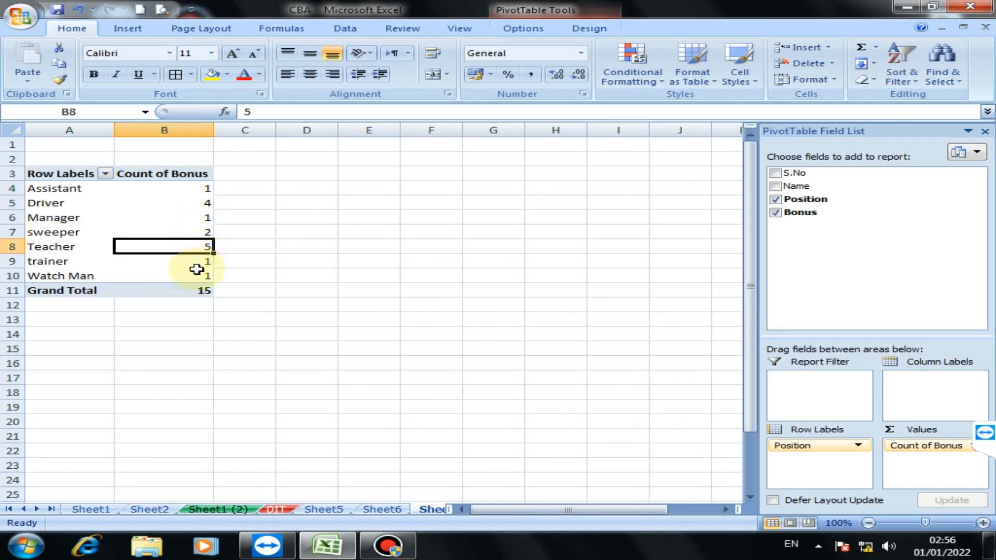
{"action": "mouse_move", "coordinate": [191, 201]}
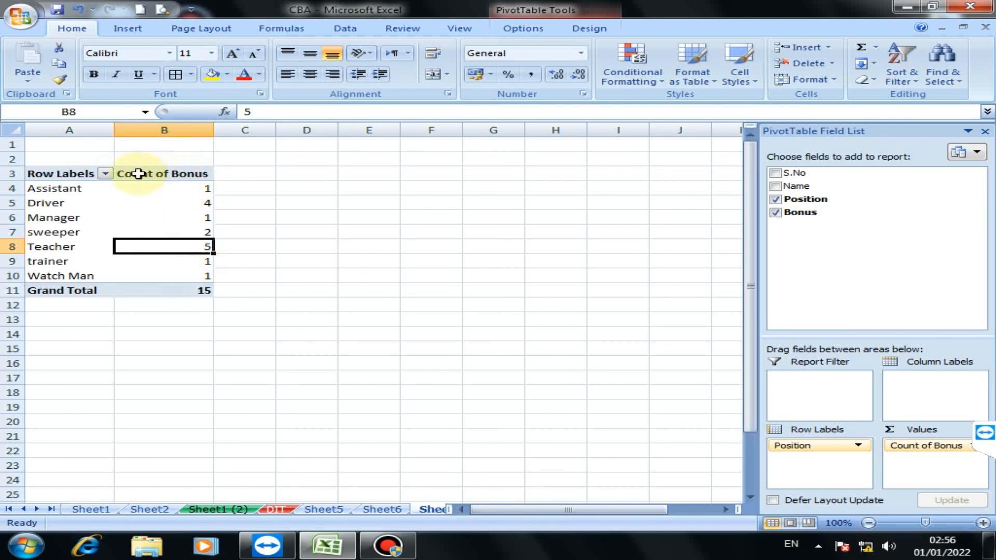
Change the Bonus field's summary calculation to Max and inspect the highest bonus for each position.
{"action": "double_click", "coordinate": [193, 174]}
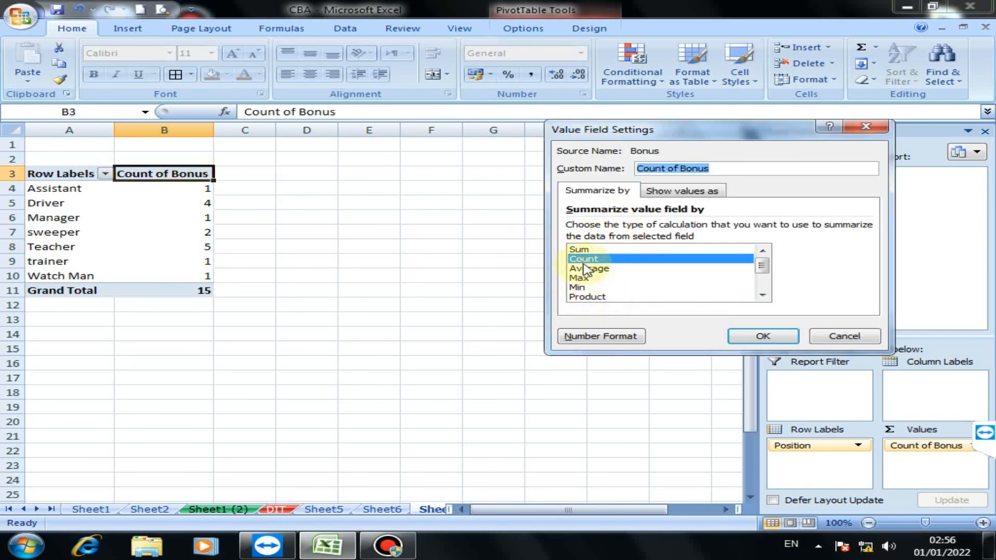
{"action": "left_click", "coordinate": [576, 250]}
{"action": "left_click", "coordinate": [582, 260]}
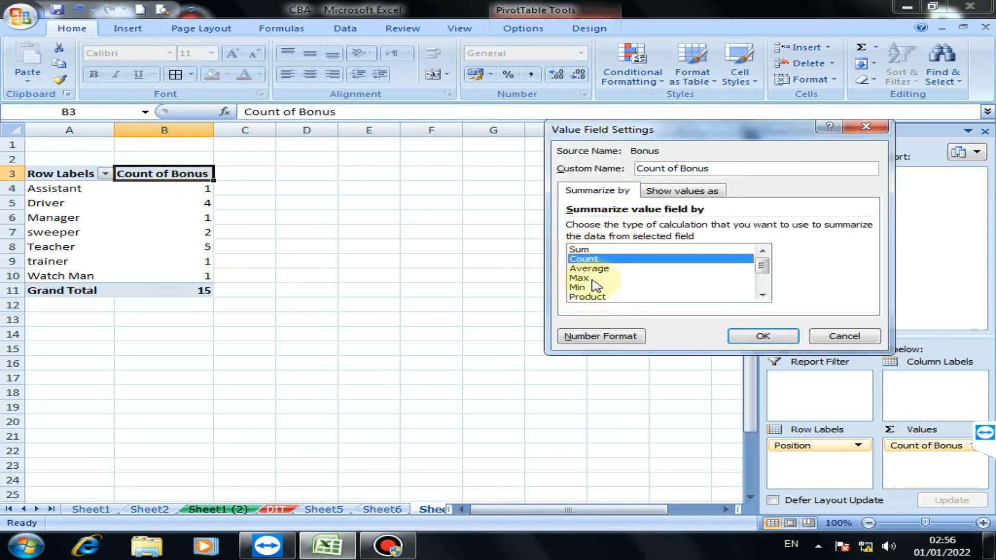
{"action": "left_click", "coordinate": [581, 279]}
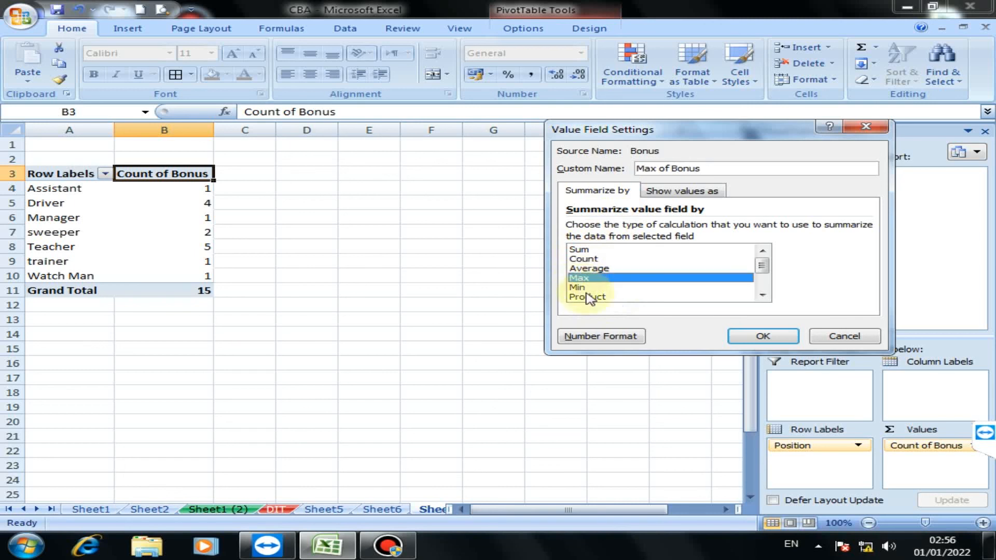
{"action": "left_click", "coordinate": [763, 337]}
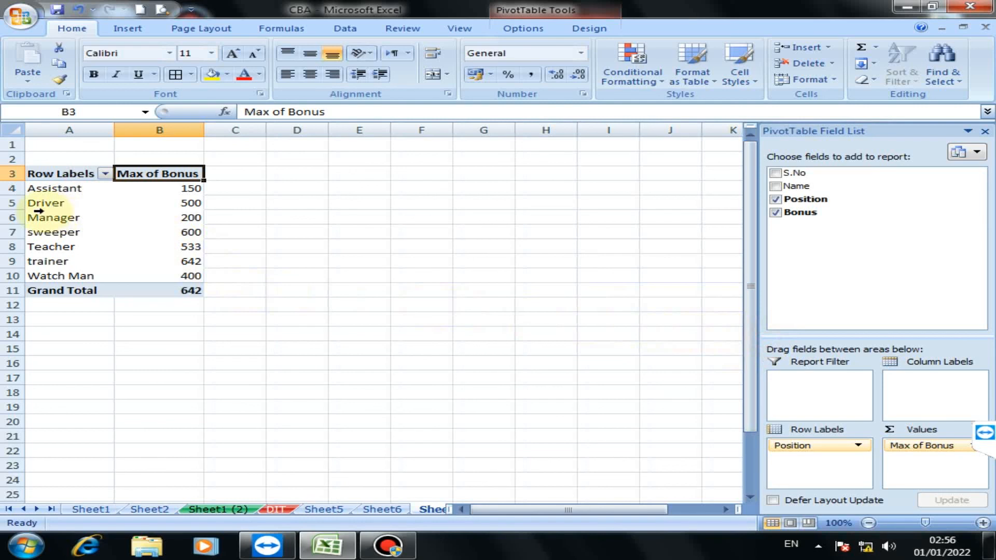
{"action": "left_click", "coordinate": [188, 203]}
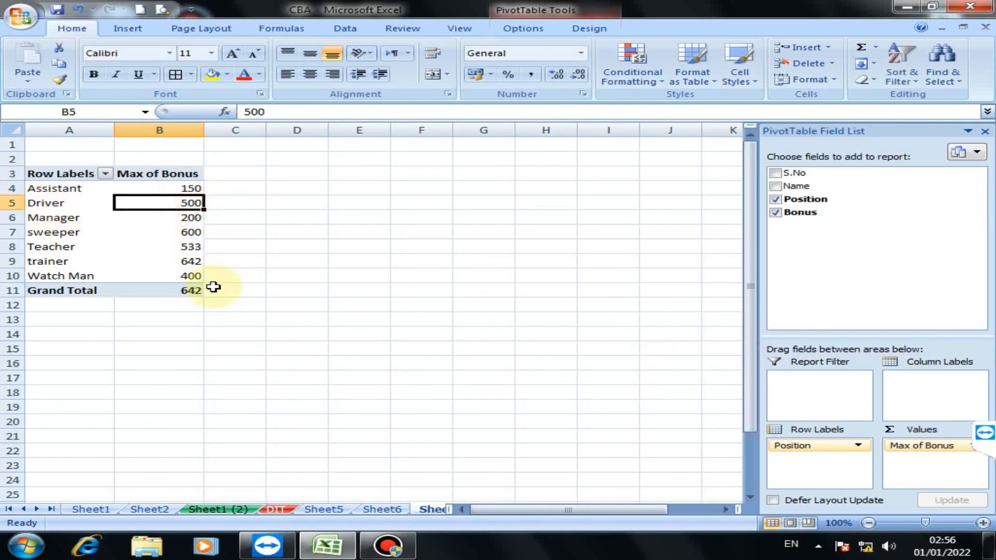
{"action": "mouse_move", "coordinate": [139, 257]}
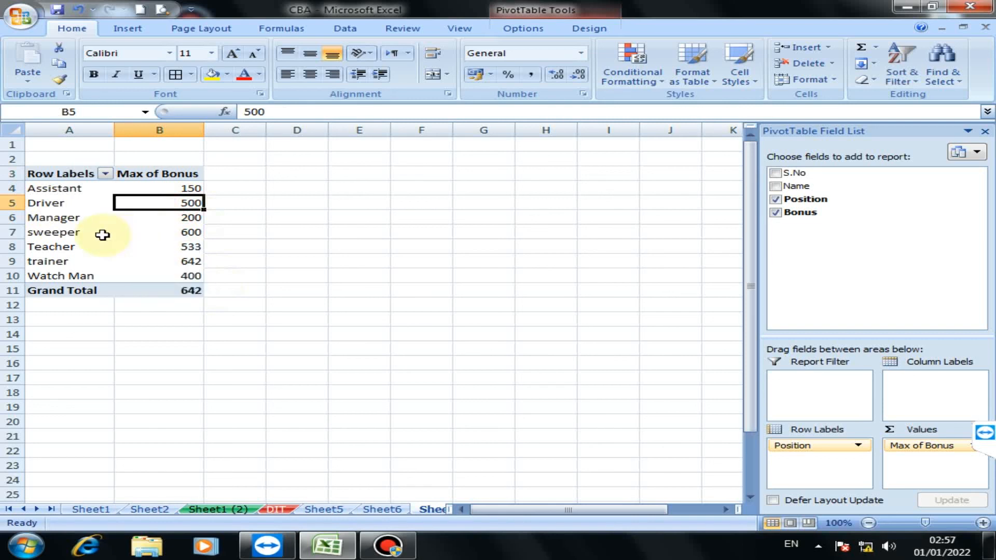
{"action": "left_click", "coordinate": [54, 221]}
{"action": "mouse_move", "coordinate": [179, 237]}
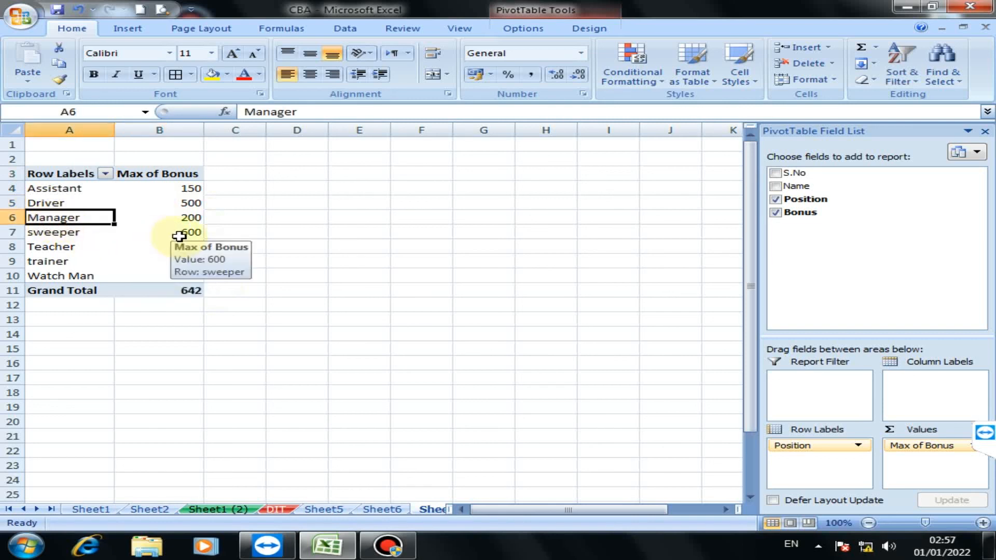
{"action": "left_click", "coordinate": [93, 245]}
{"action": "left_click", "coordinate": [194, 245]}
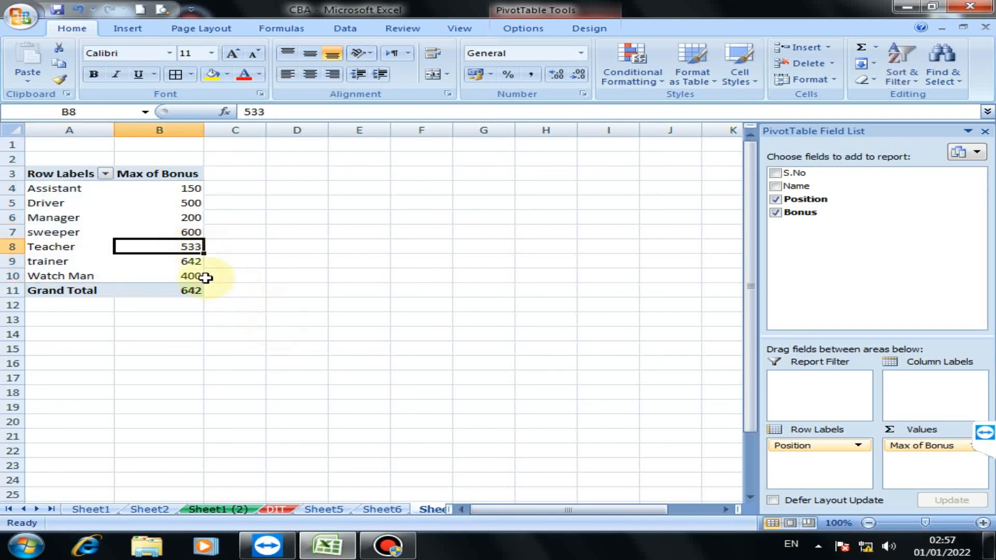
Set the pivot table's Bonus value field to summarize by Min.
{"action": "double_click", "coordinate": [156, 174]}
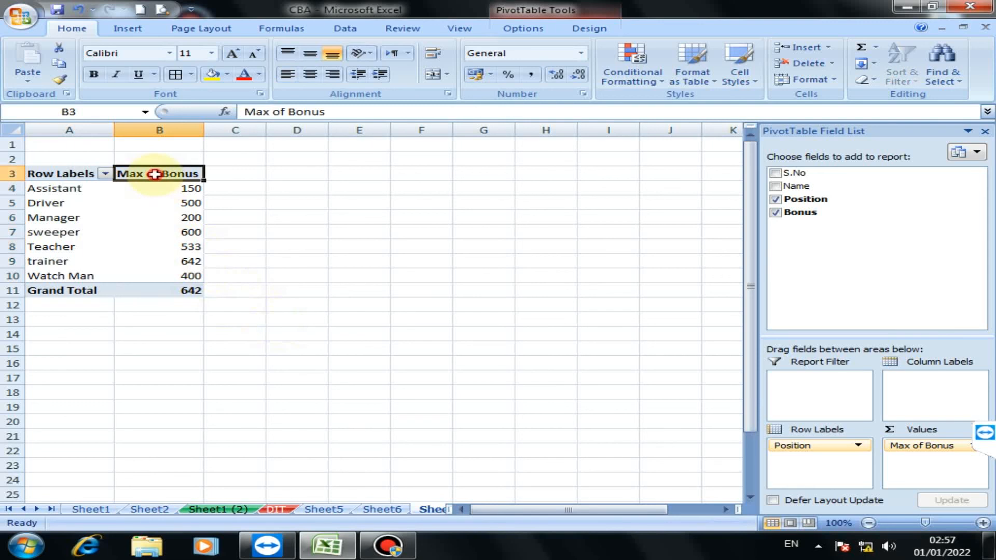
{"action": "left_click", "coordinate": [578, 286]}
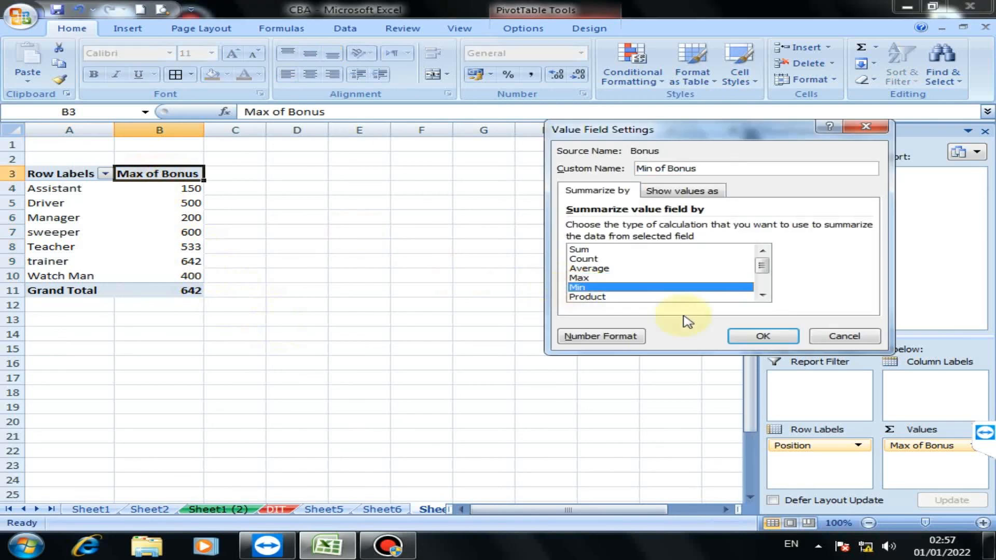
{"action": "left_click", "coordinate": [759, 336]}
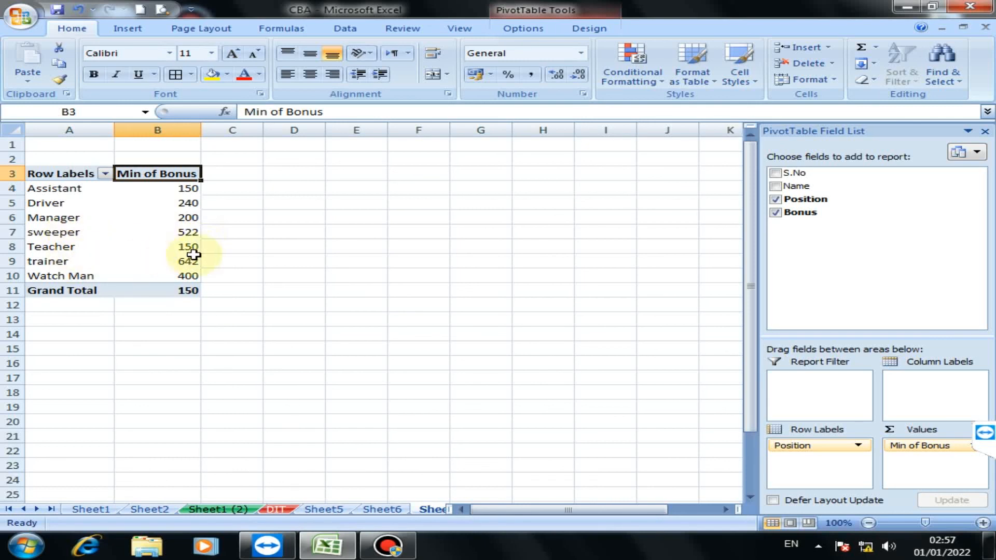
{"action": "mouse_move", "coordinate": [196, 254]}
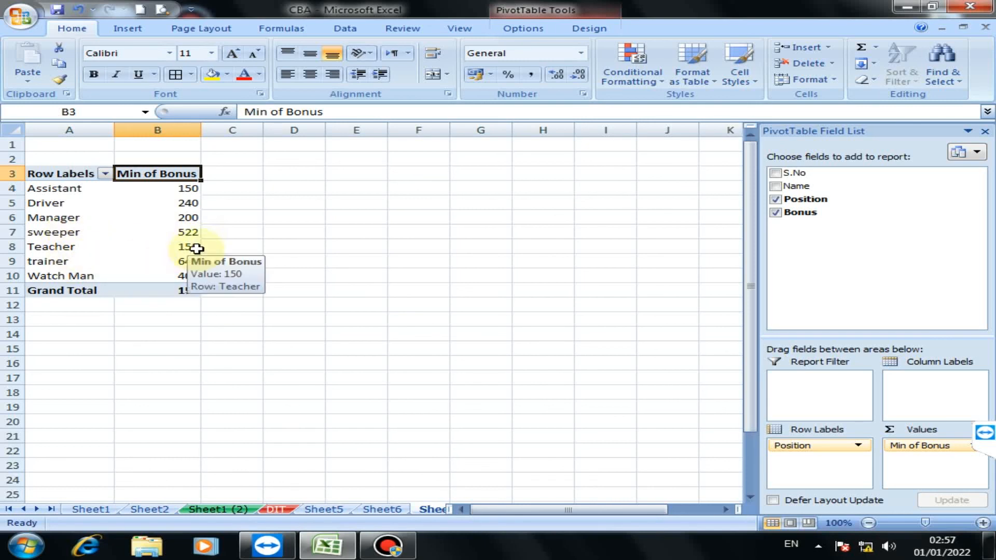
{"action": "left_click", "coordinate": [389, 546]}
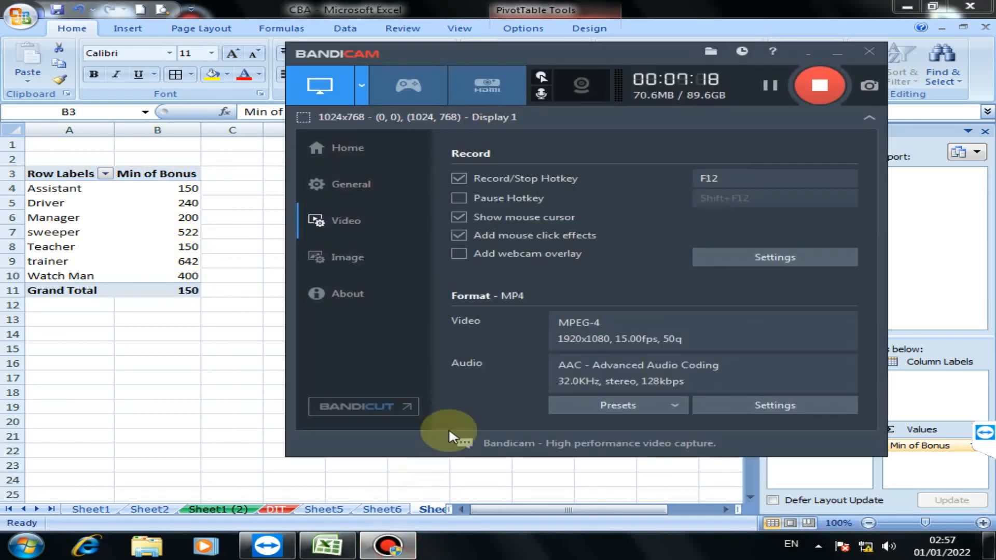